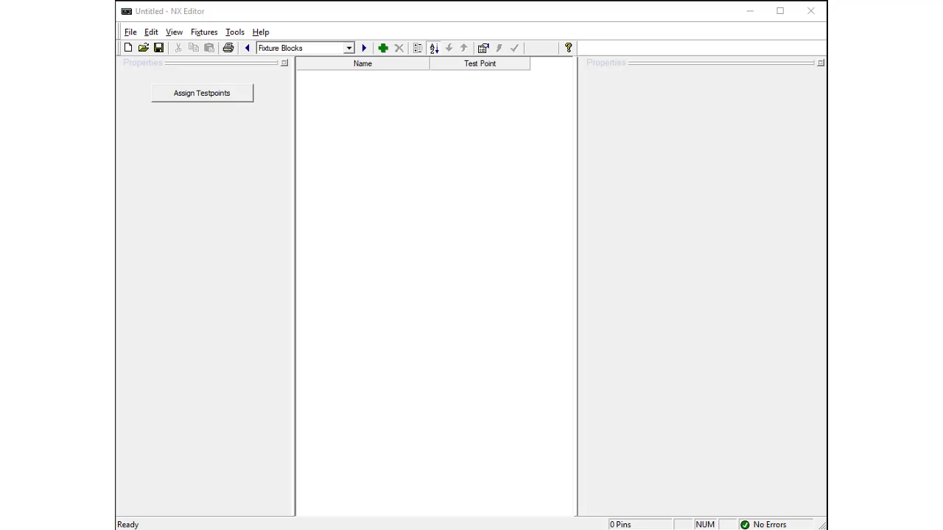
Step: Create fixture block A with 3 pins, giving rows A-1 to A-3
left_click(484, 19)
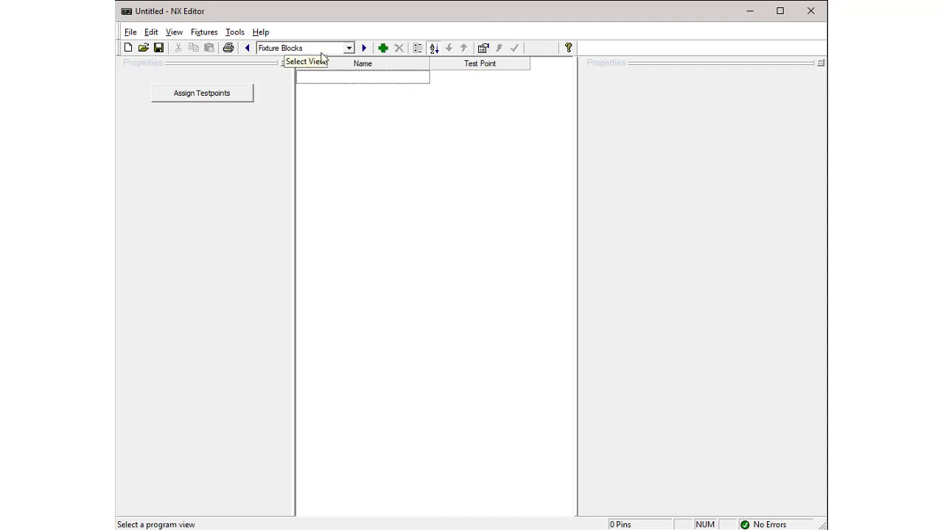
left_click(384, 48)
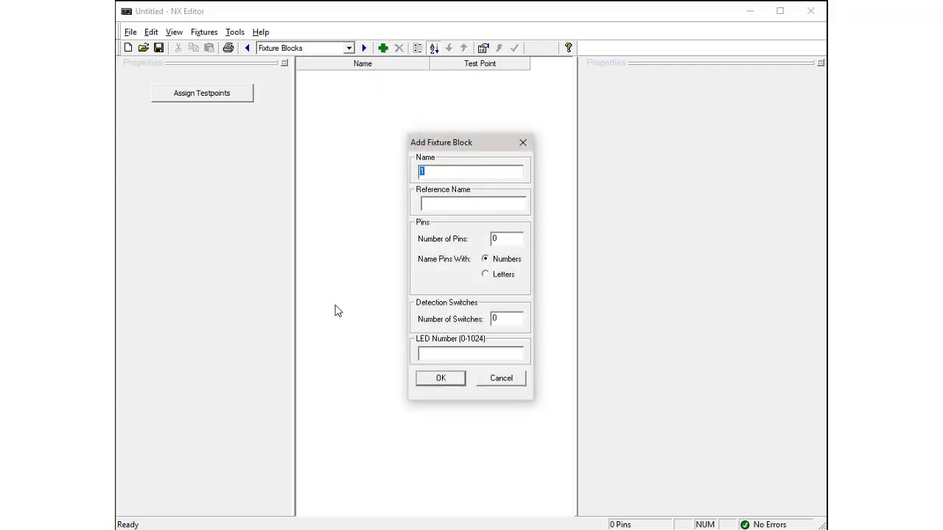
left_click(458, 170)
key("BackSpace")
type("A")
left_click(503, 234)
key("BackSpace")
type("3")
left_click(440, 379)
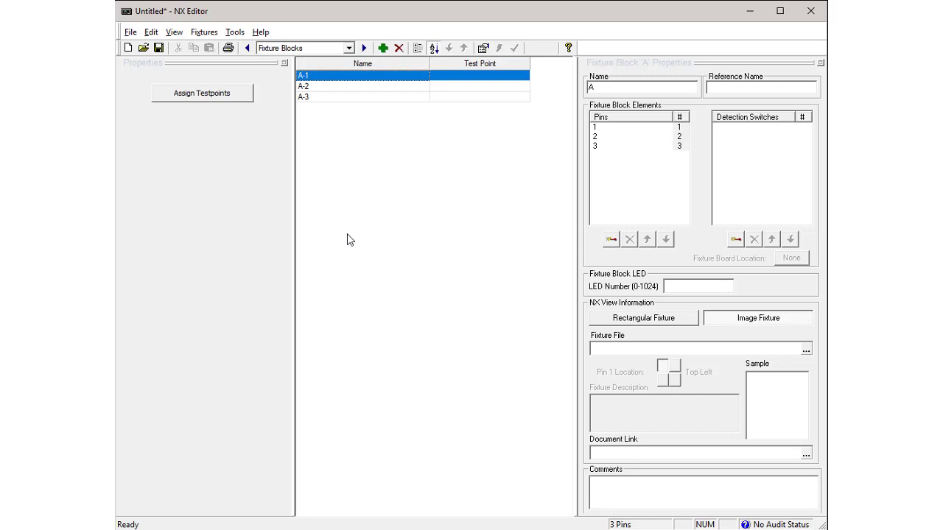
left_click(383, 48)
Step: Create fixture block B with 4 pins, giving rows B-1 to B-4
left_click(448, 173)
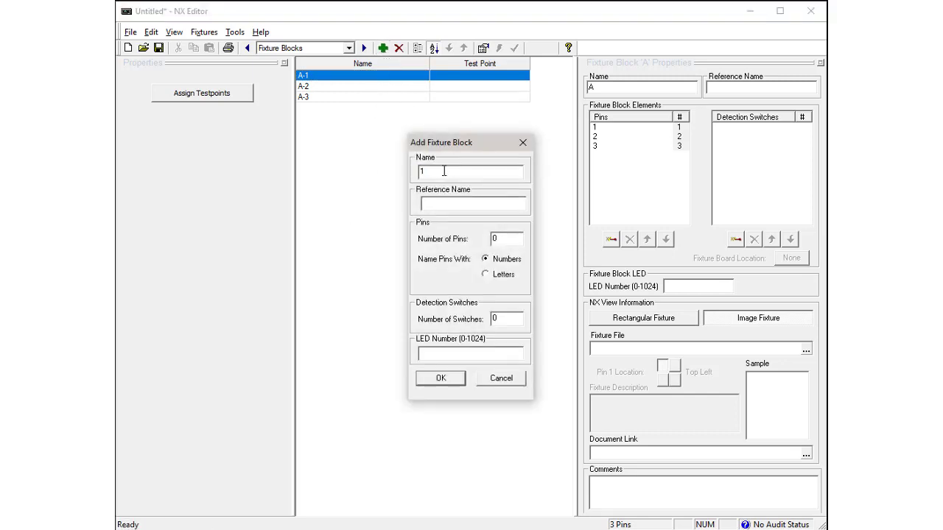
key("BackSpace")
type("B")
left_click(501, 238)
key("BackSpace")
type("4")
left_click(441, 379)
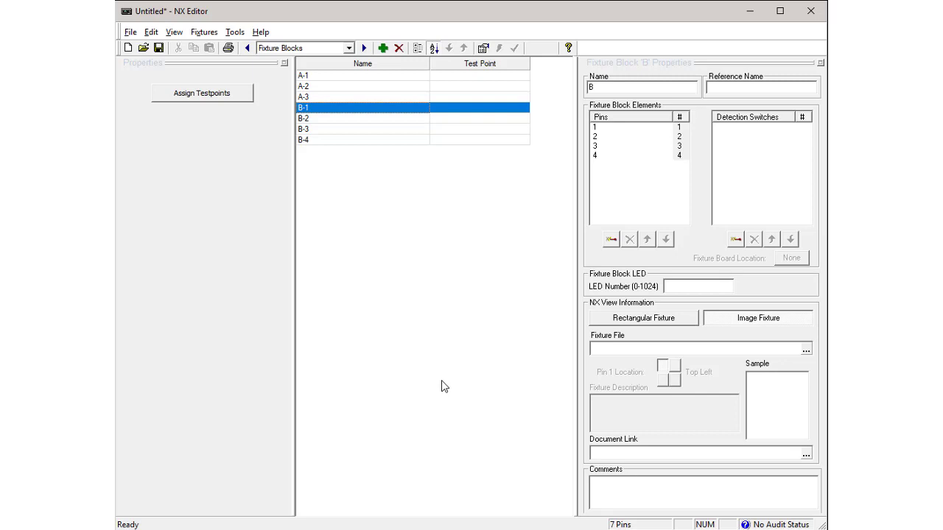
left_click(383, 48)
Step: Create fixture block C with 3 pins and 1 detection switch SW1
left_click(445, 174)
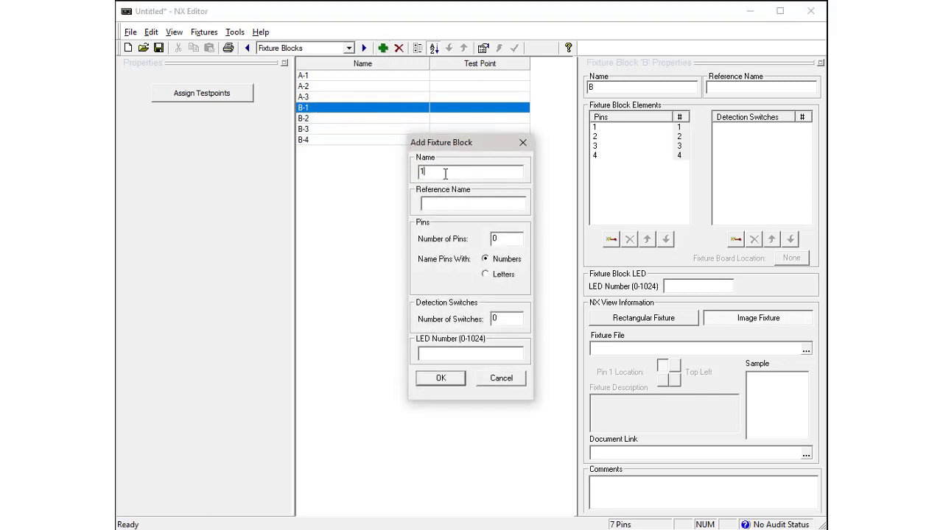
key("BackSpace")
type("C")
left_click(506, 238)
key("BackSpace")
type("3")
left_click(507, 319)
type("1")
left_click(445, 382)
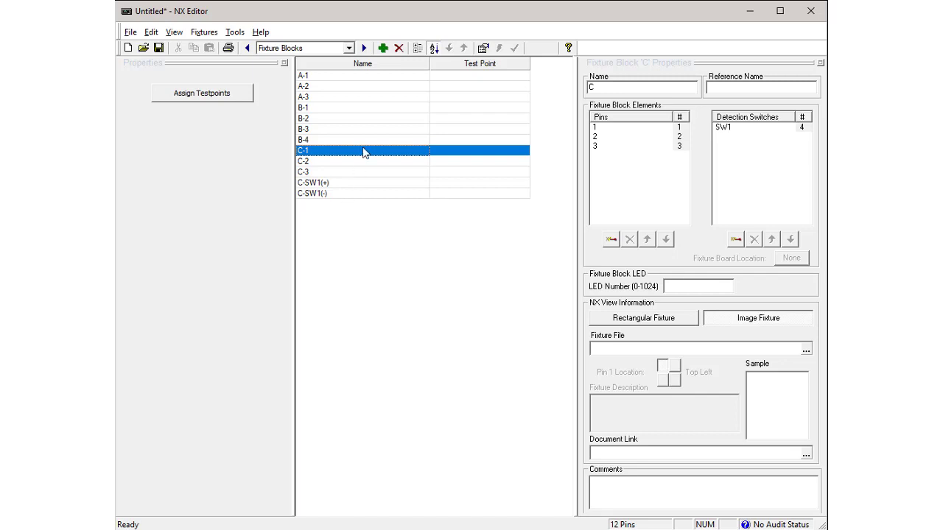
left_click(384, 48)
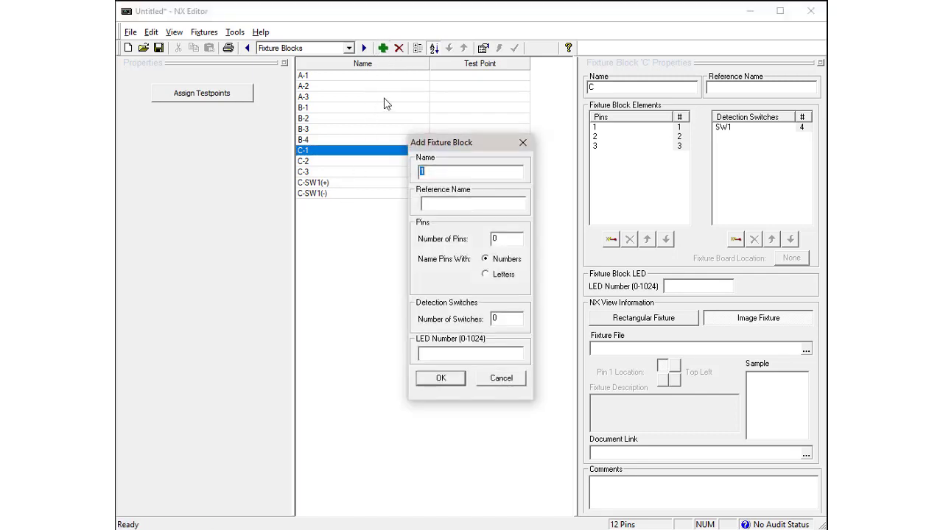
Step: Create fixture block D with pins and 1 detection switch, bringing the total to 18 pins
left_click(441, 171)
key("BackSpace")
type("D")
left_click(507, 240)
type("4")
left_click(507, 321)
key("BackSpace")
type("1")
left_click(442, 380)
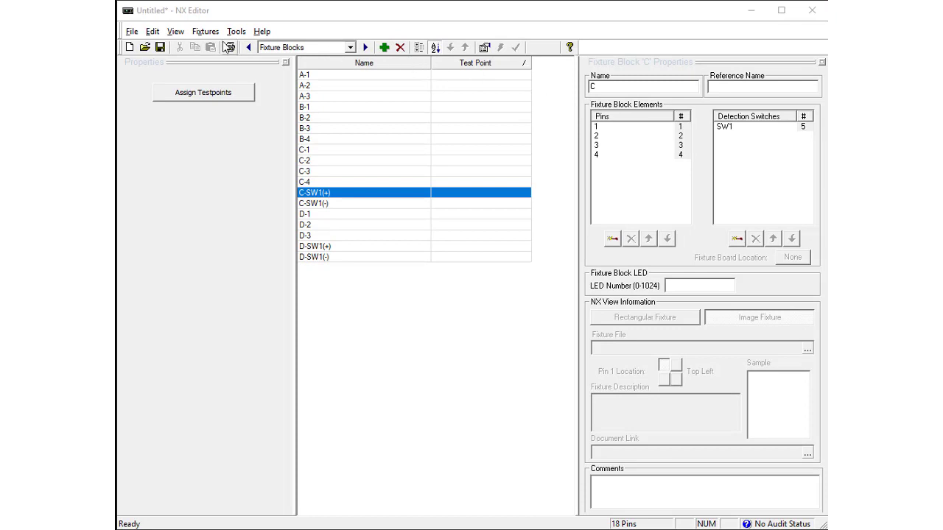
left_click(206, 32)
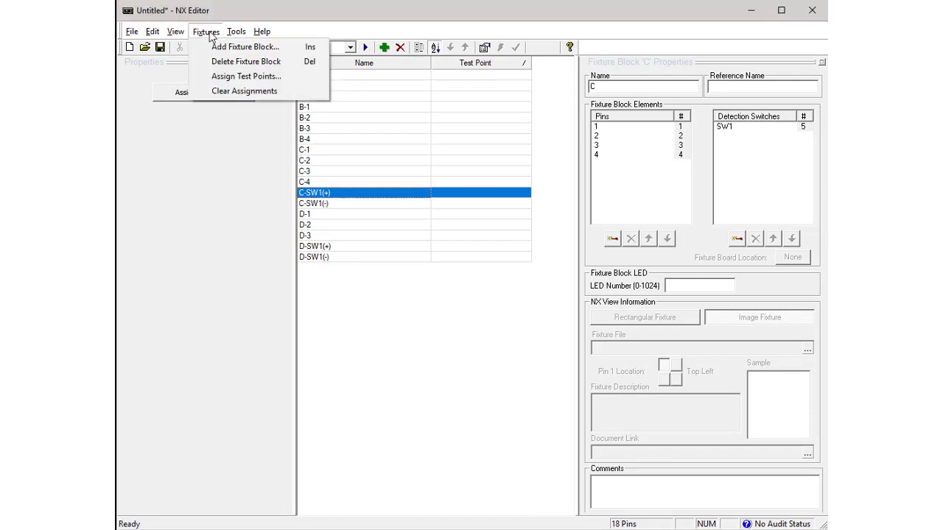
Step: Auto-assign test points 001-01 to 001-18 to all fixture block rows
left_click(302, 80)
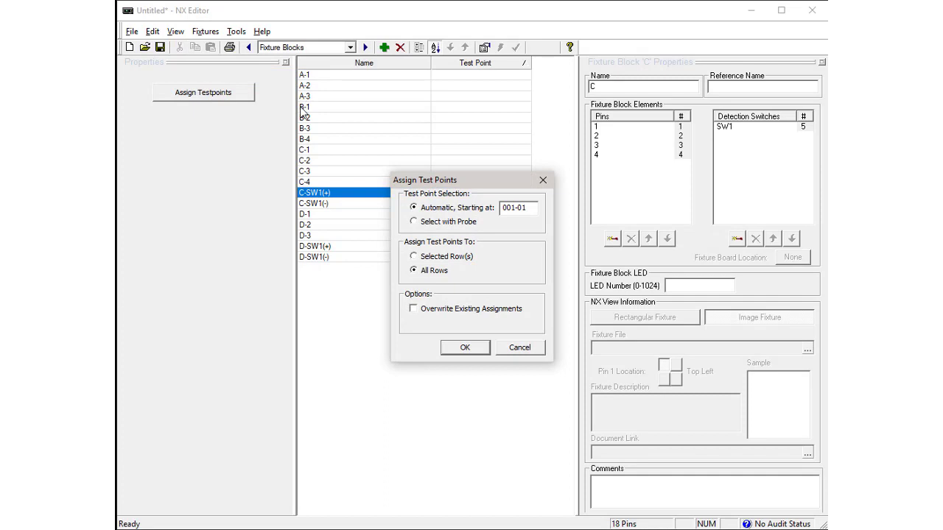
left_click(465, 347)
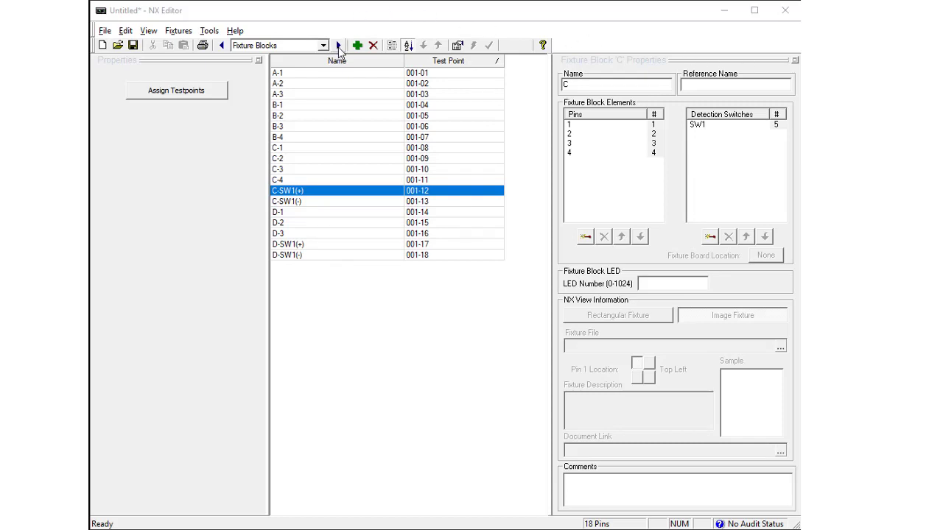
left_click(338, 47)
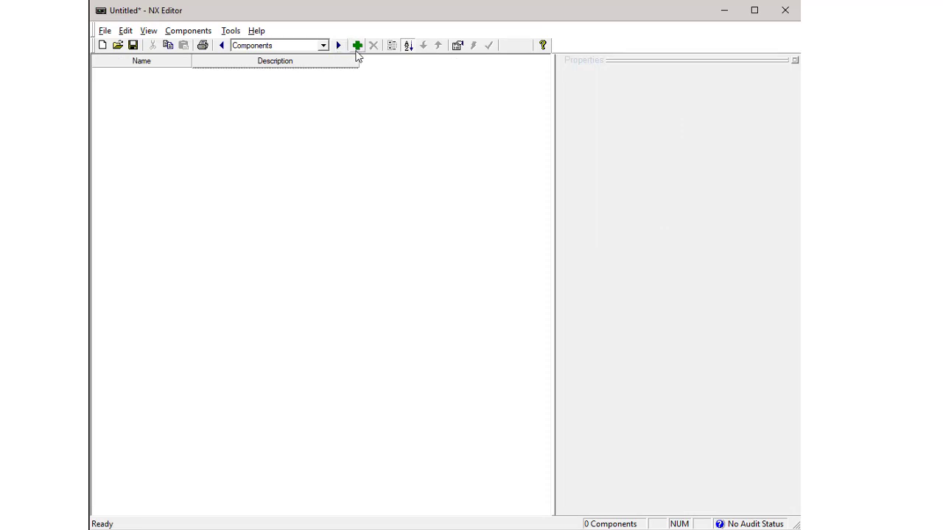
Step: Add splice S1 and diode D1 (2.6 V, ±90%) to the Components list
left_click(358, 47)
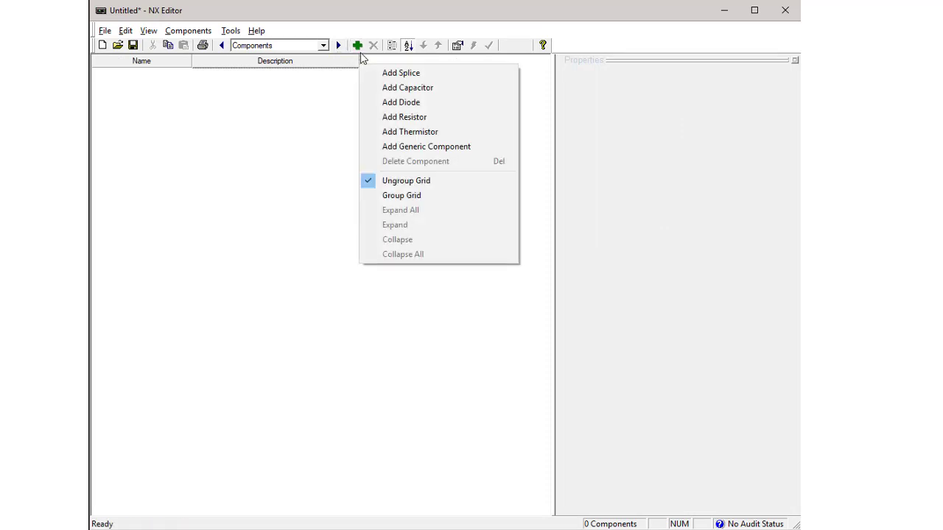
left_click(391, 76)
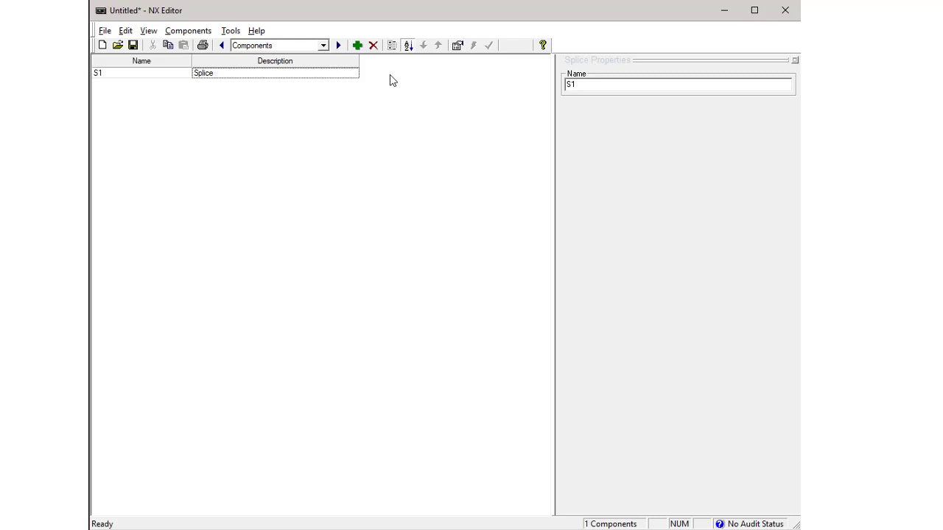
left_click(359, 47)
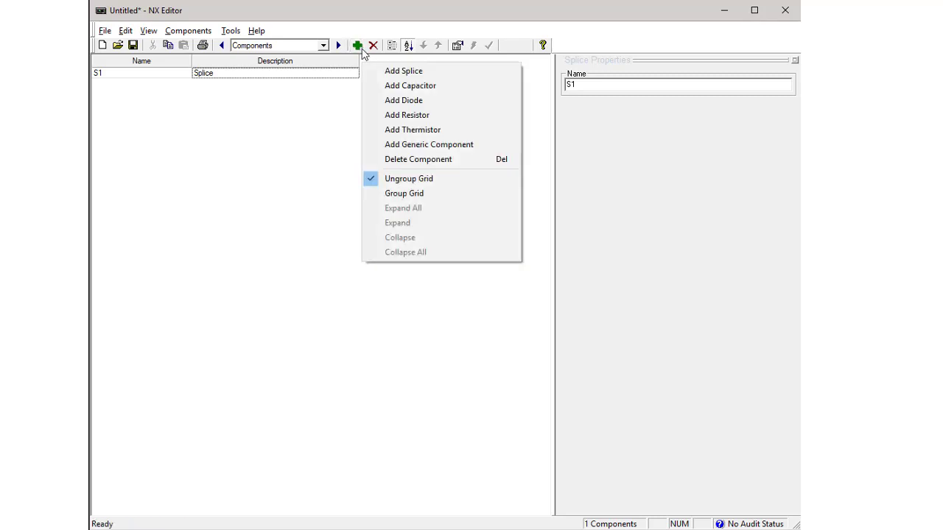
left_click(405, 100)
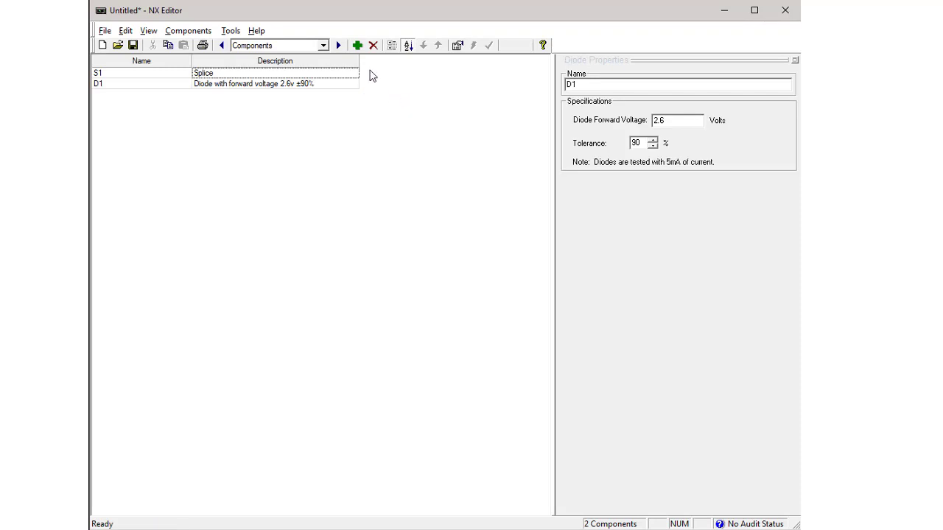
left_click(359, 48)
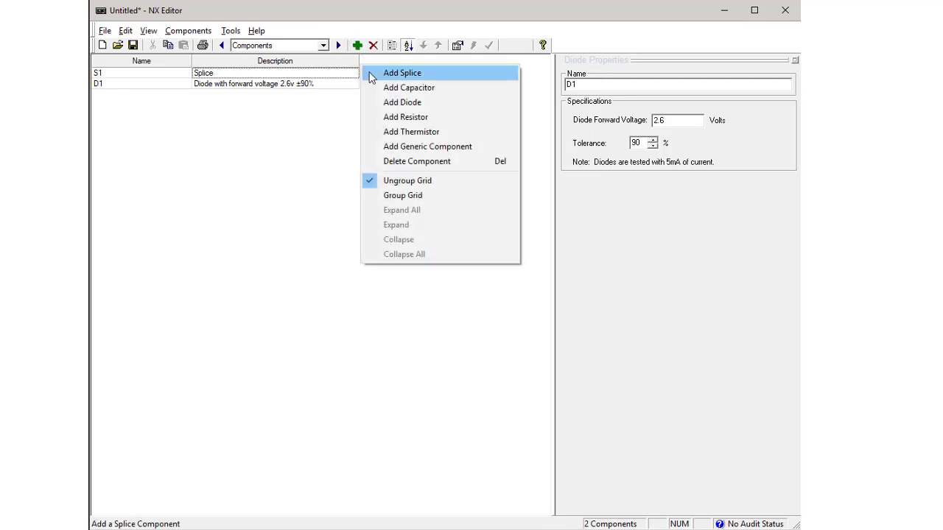
Step: Add resistor R1 at 10.00 KΩ with ±20% tolerance
left_click(389, 117)
left_click(641, 118)
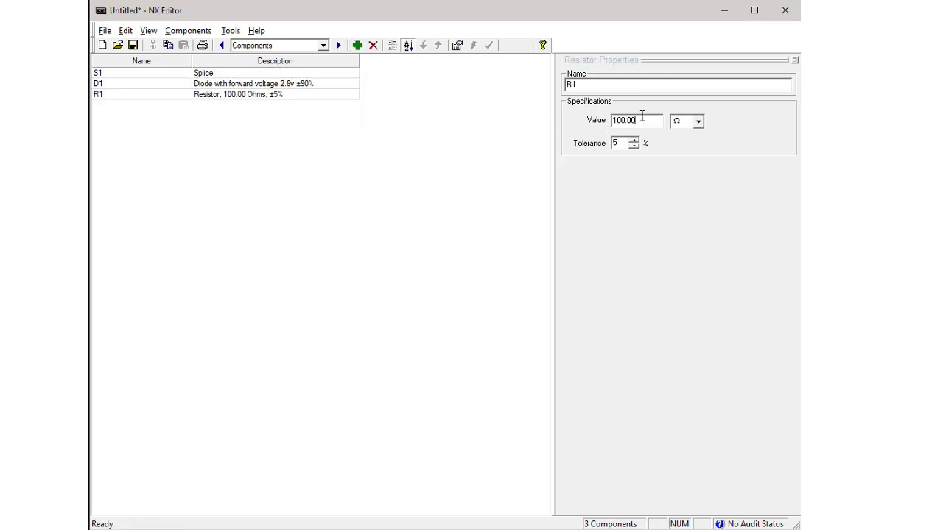
double_click(642, 118)
type("10.00")
left_click(698, 121)
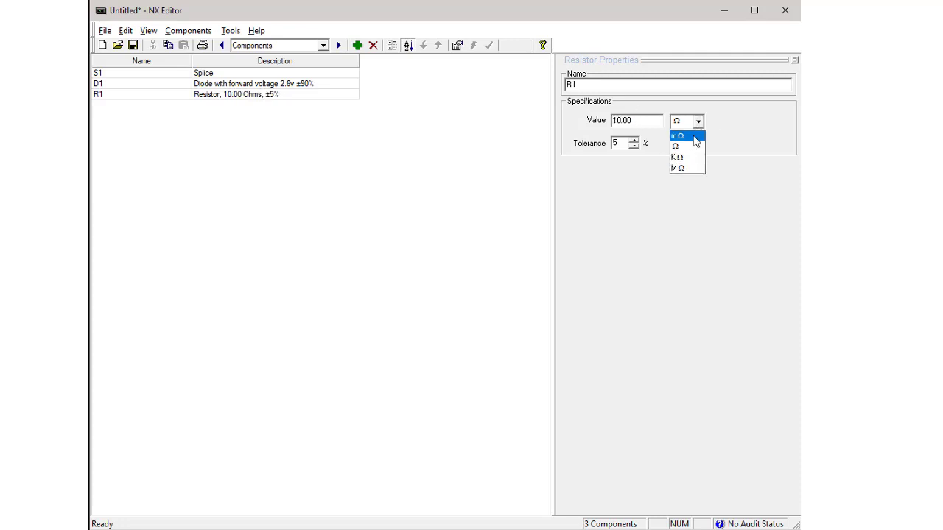
left_click(685, 156)
key("Tab")
type("20")
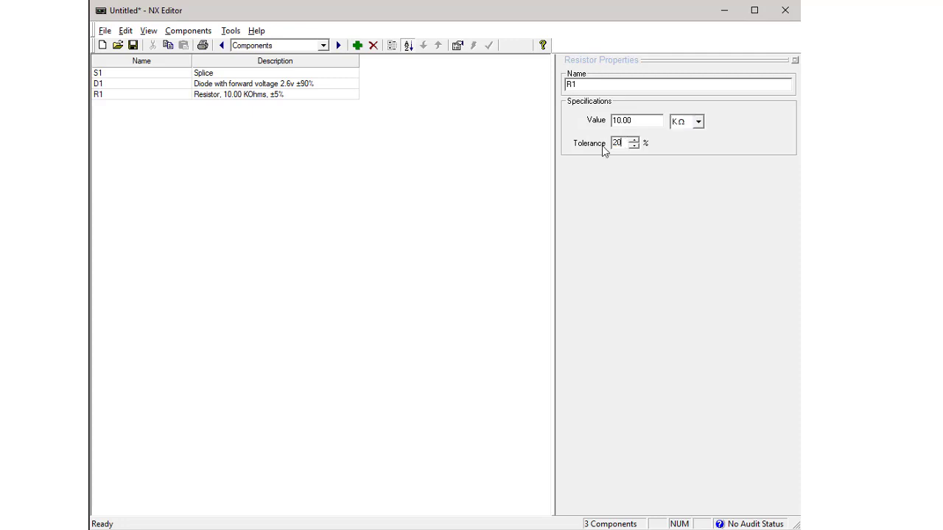
left_click(253, 165)
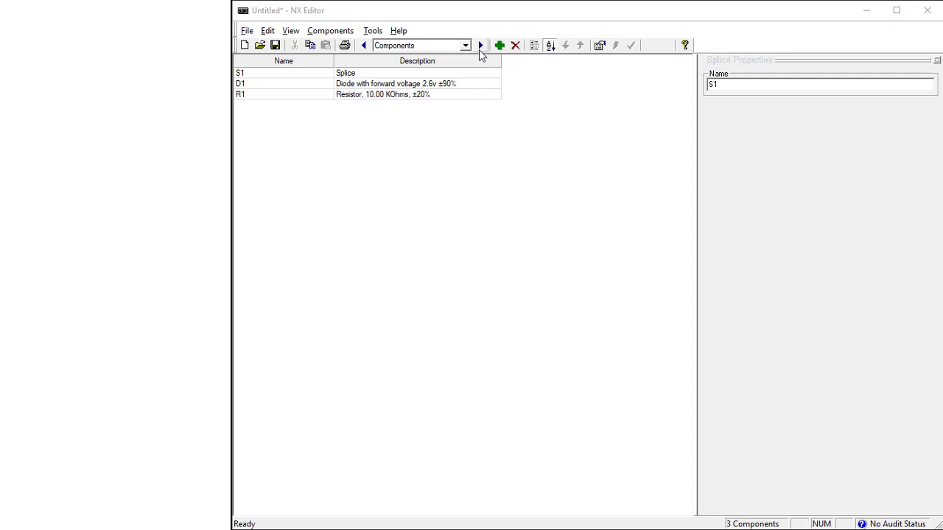
left_click(483, 48)
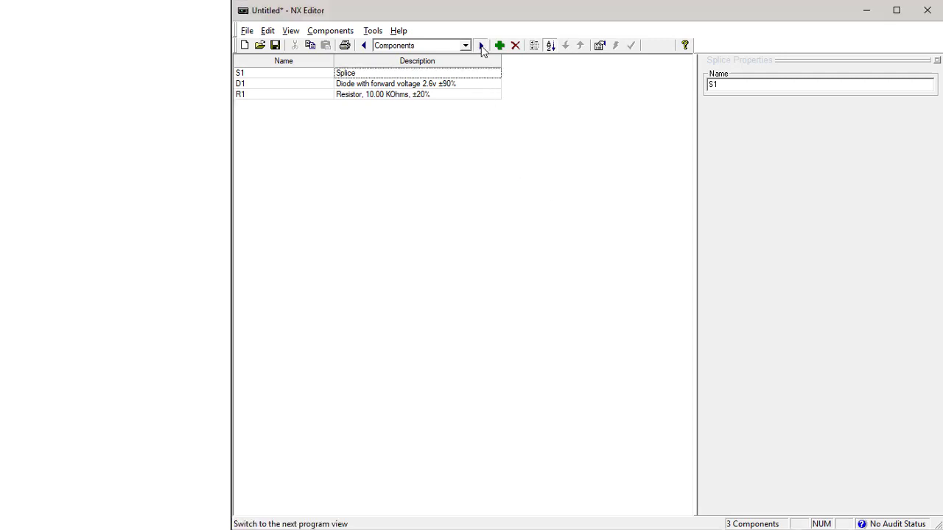
Step: Add connection W1, a black (BLK) wire from A-1 to C-1
left_click(483, 48)
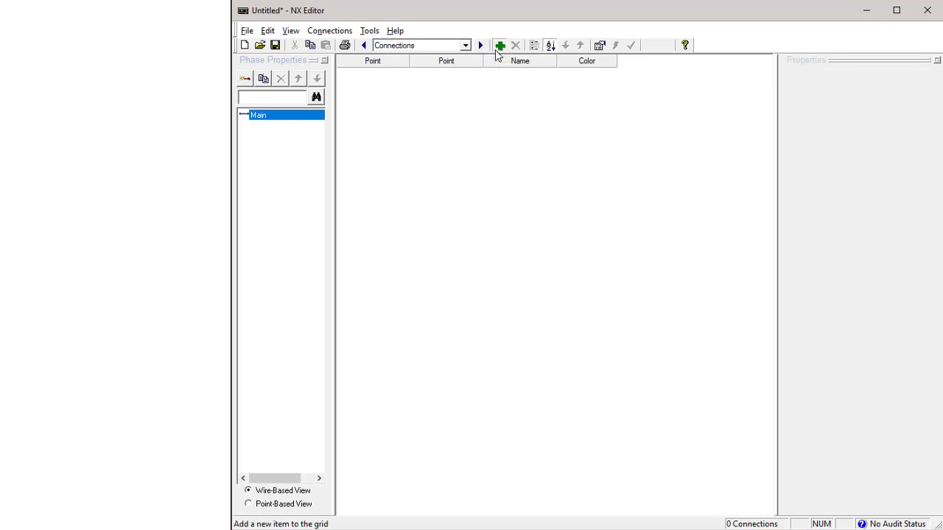
left_click(499, 49)
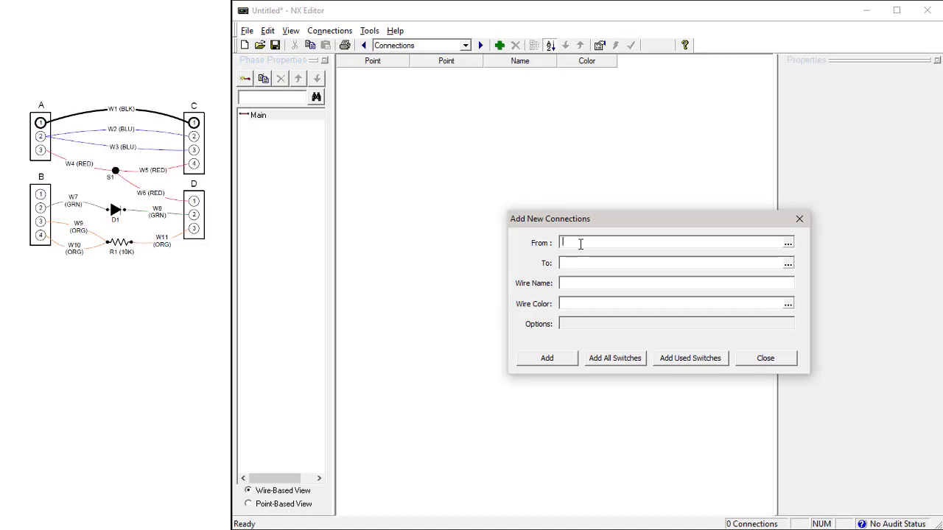
type("A")
type("-1")
type("C")
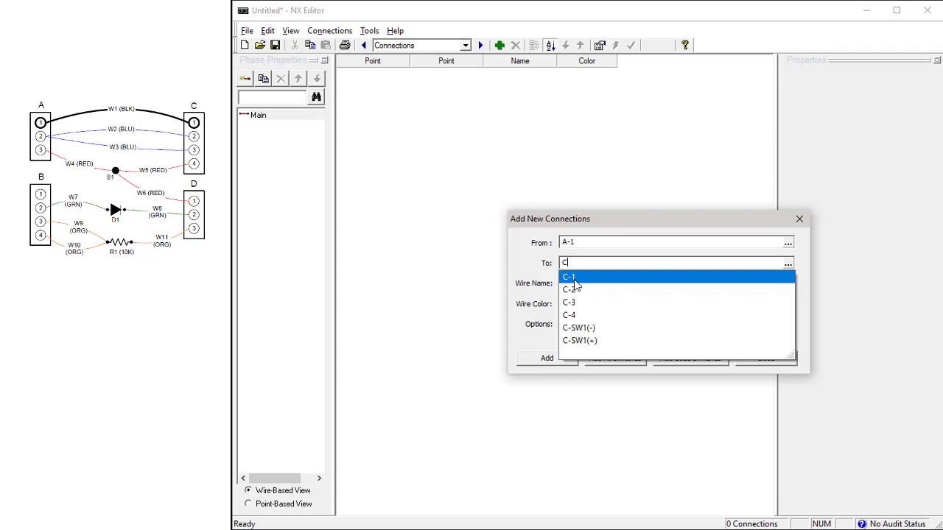
left_click(574, 280)
left_click(582, 285)
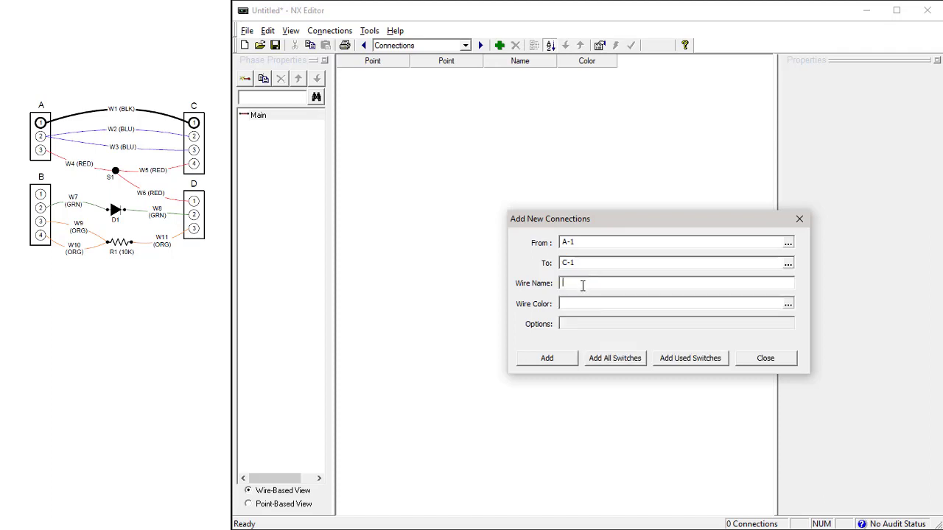
type("W1")
left_click(588, 303)
left_click(788, 310)
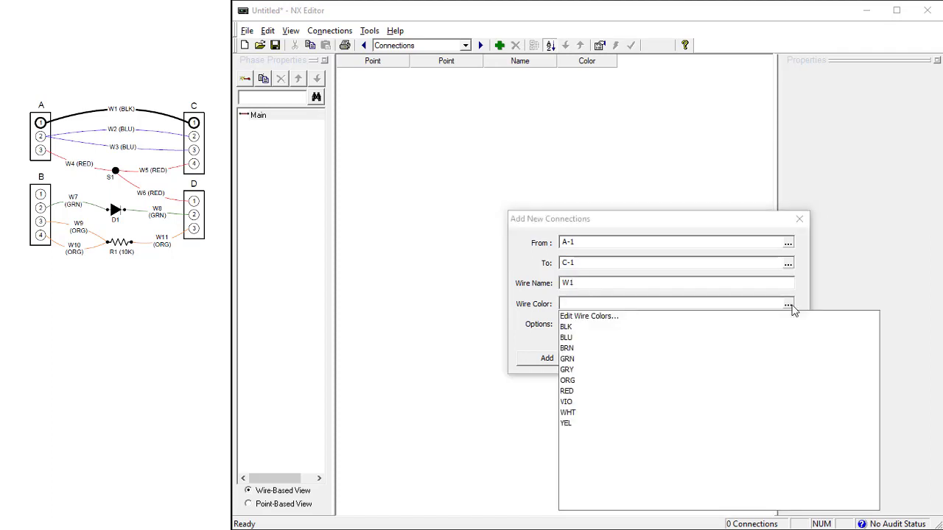
left_click(569, 329)
left_click(568, 361)
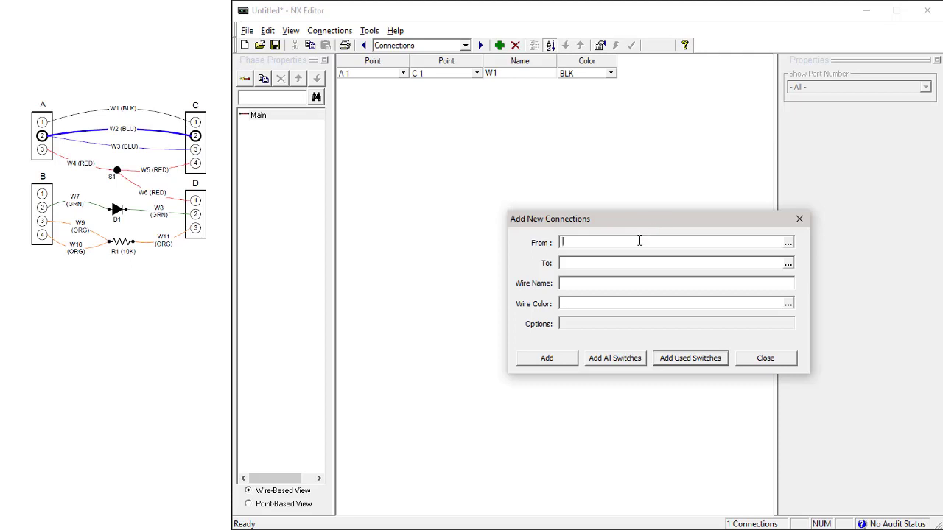
Step: Add blue wire W2 from A-2 to C-2
type("A-")
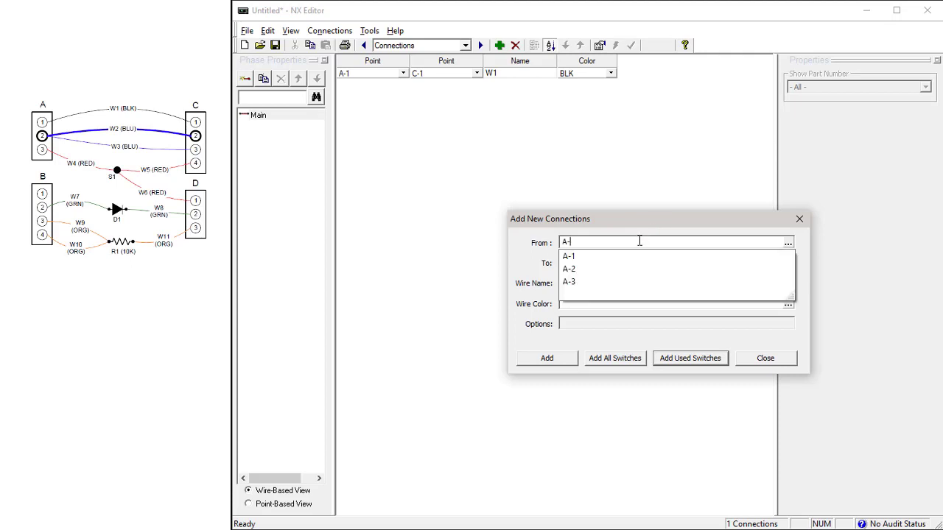
type("2")
left_click(617, 264)
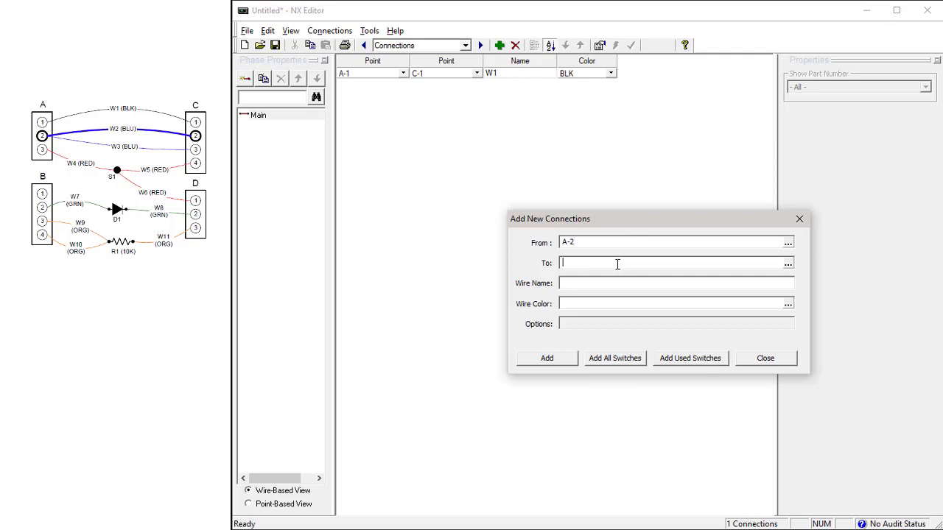
type("C-2")
left_click(604, 283)
type("W2")
left_click(595, 300)
left_click(788, 304)
left_click(566, 339)
left_click(547, 359)
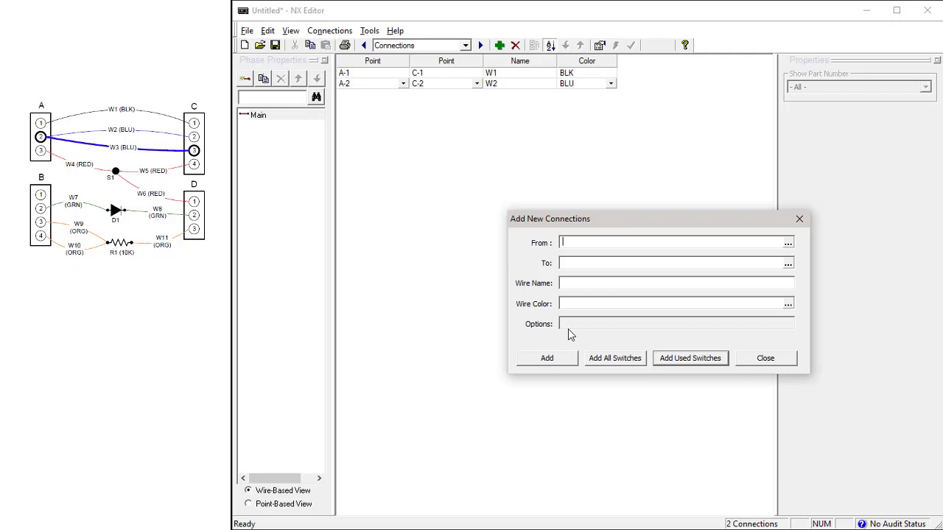
Step: Add blue wire W3 from A-2 to C-3
type("A")
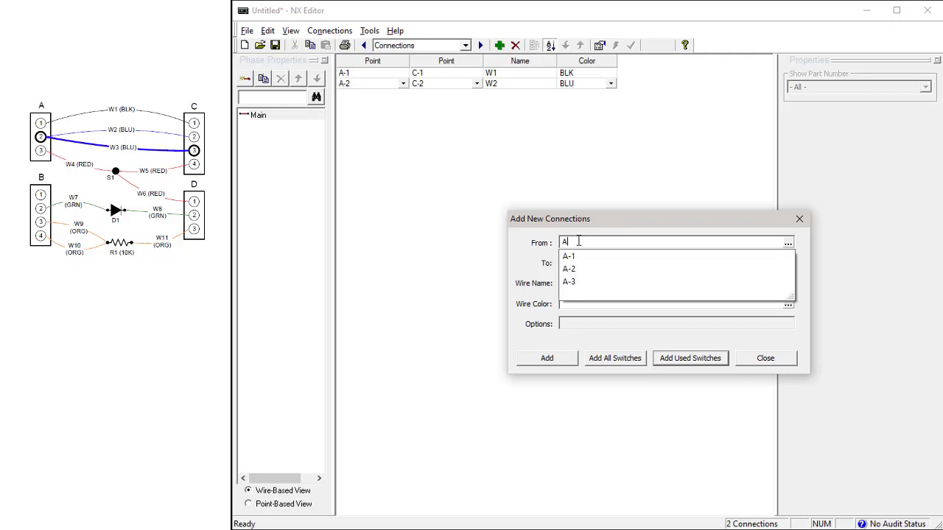
type("-2")
left_click(582, 262)
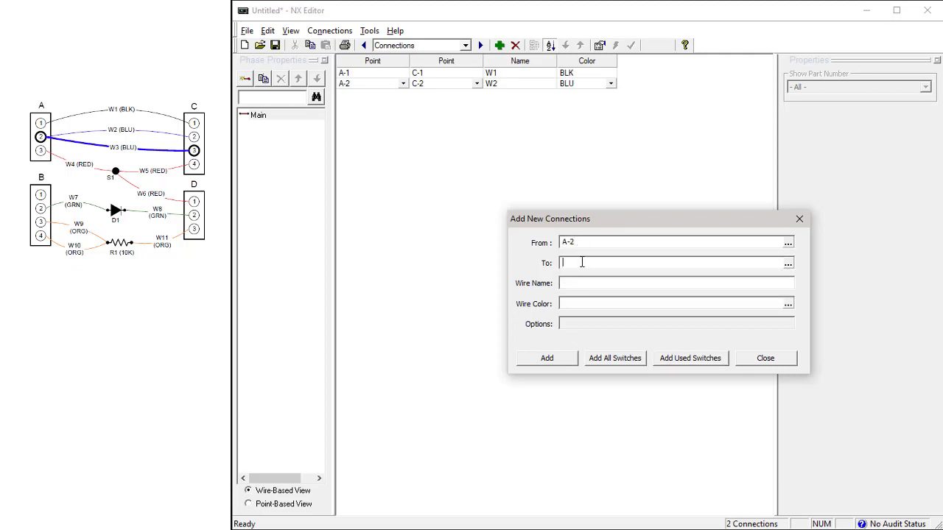
type("C")
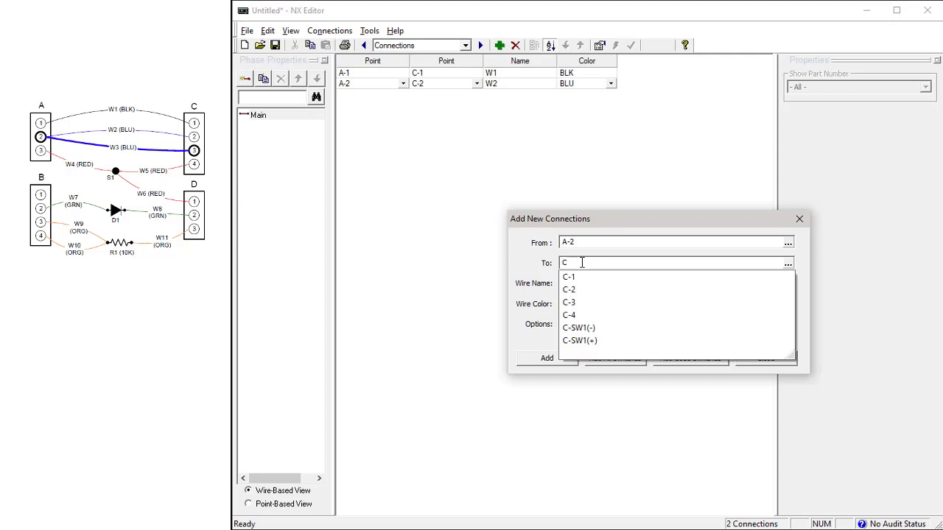
type("-3")
left_click(582, 287)
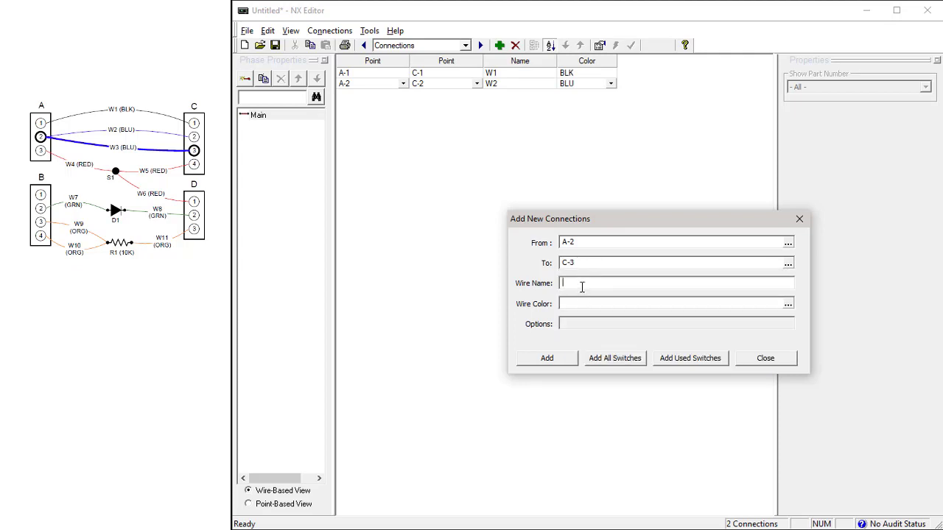
type("W3")
left_click(578, 305)
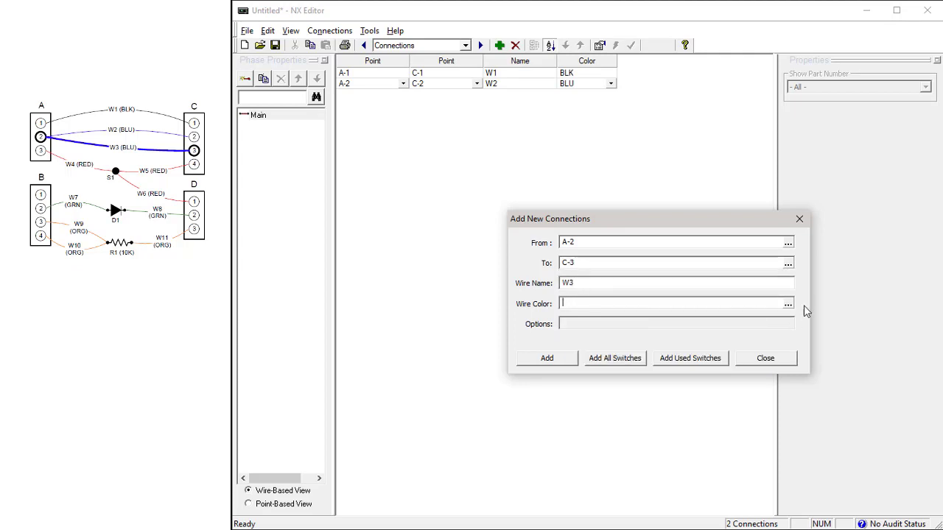
left_click(789, 305)
left_click(573, 337)
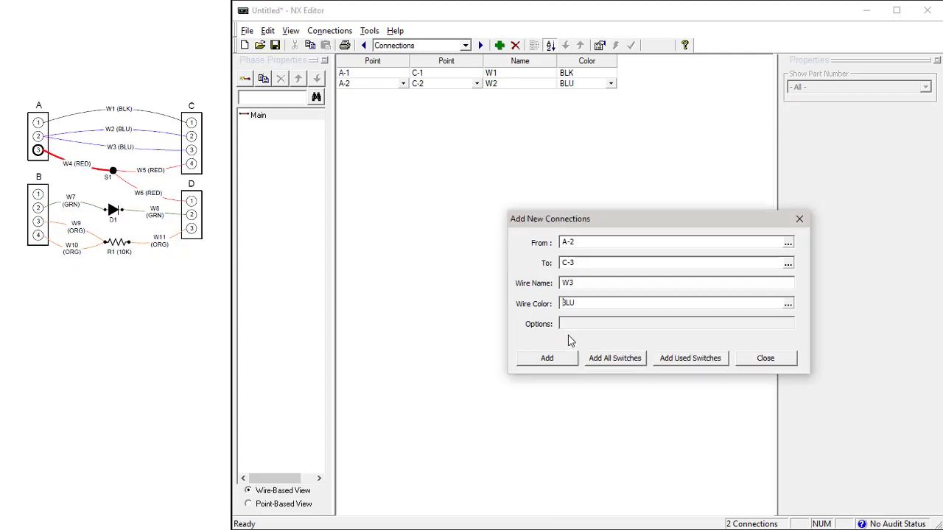
left_click(547, 359)
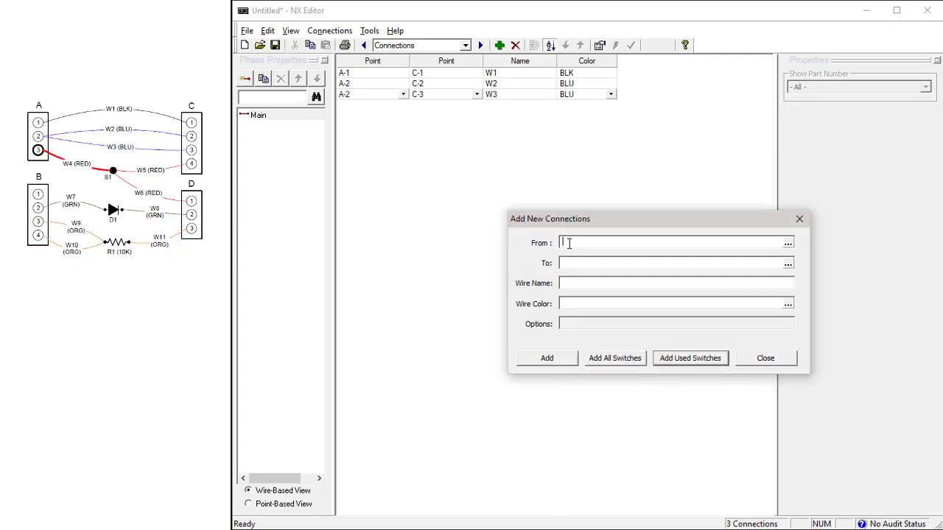
Step: Add red wire W4 from A-3 to splice S1
type("A")
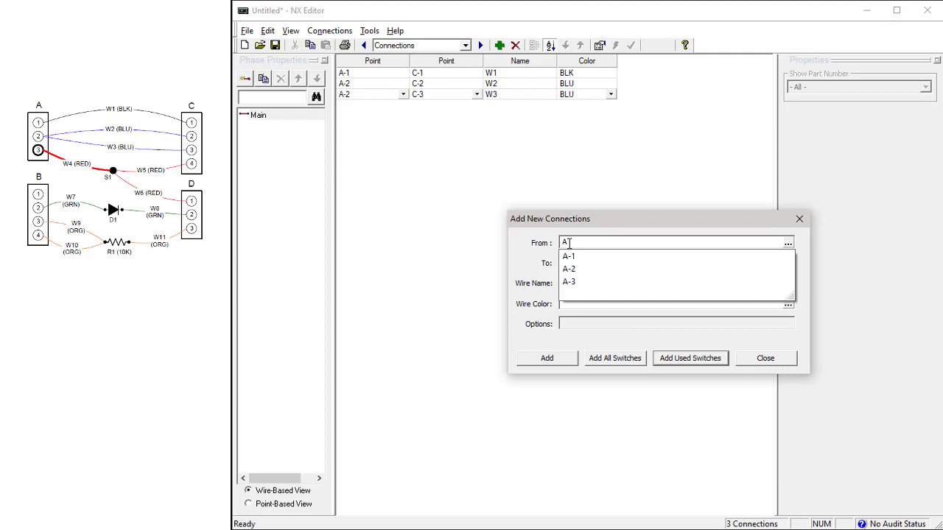
type("-3")
left_click(613, 262)
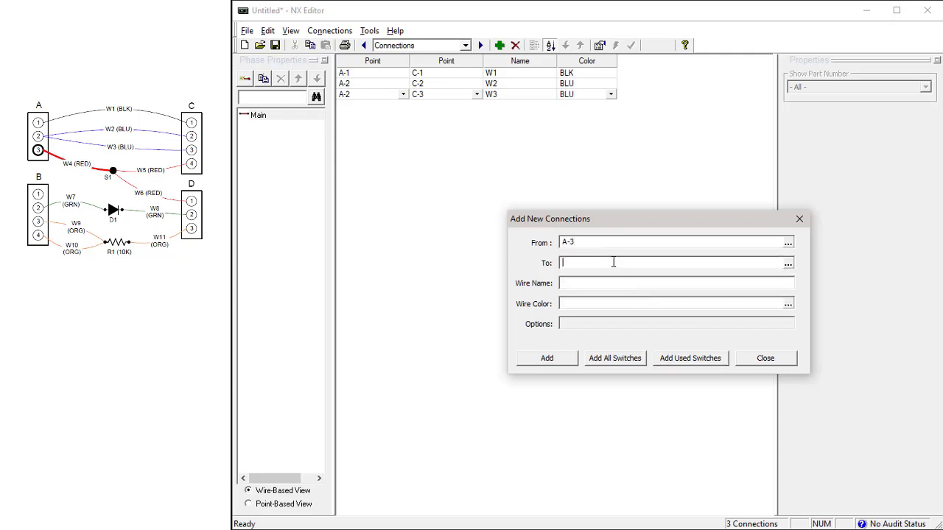
type("S1")
left_click(604, 283)
type("W4")
left_click(598, 303)
left_click(789, 305)
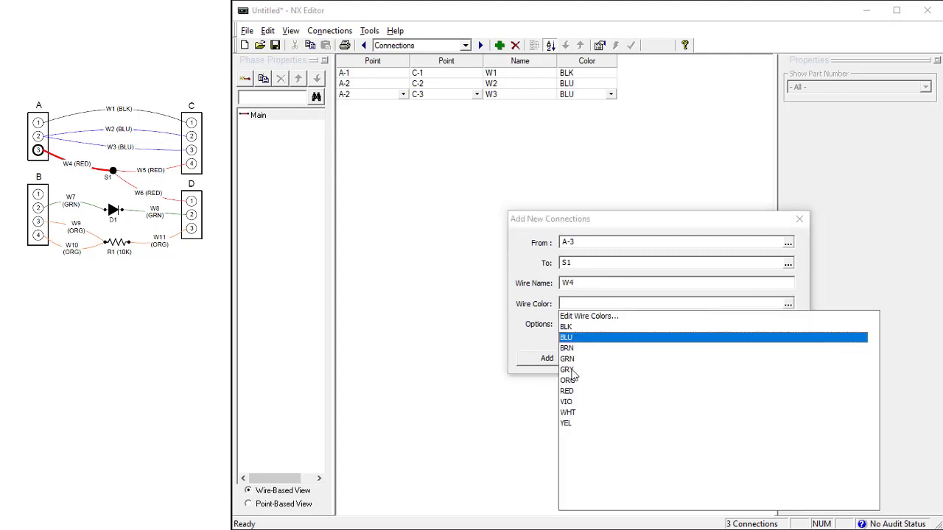
left_click(565, 391)
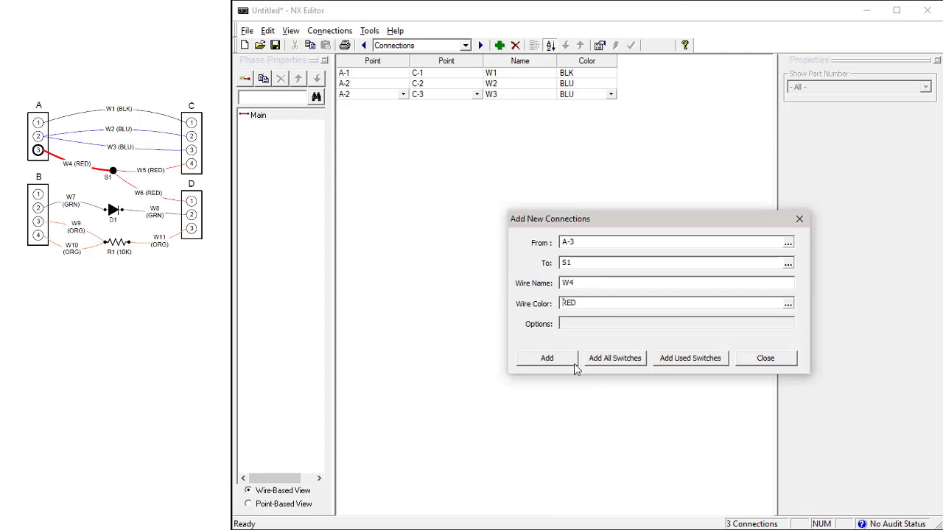
left_click(568, 358)
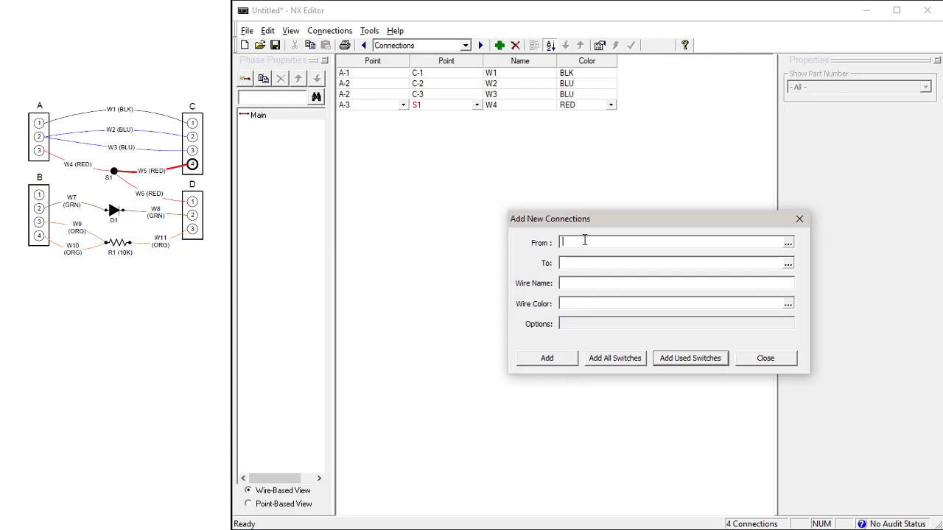
Step: Add red wire W5 from S1 to C-4
type("S1")
left_click(575, 260)
type("C")
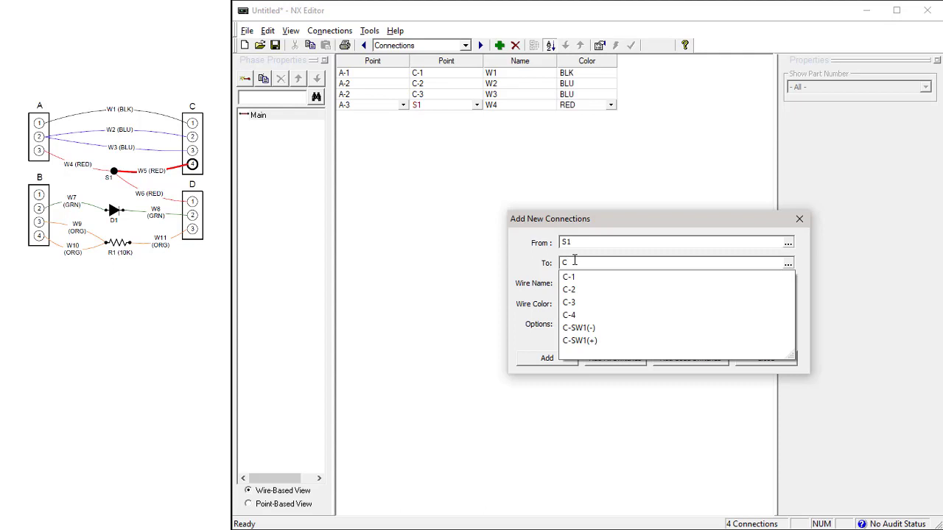
type("-4")
left_click(587, 283)
type("W5")
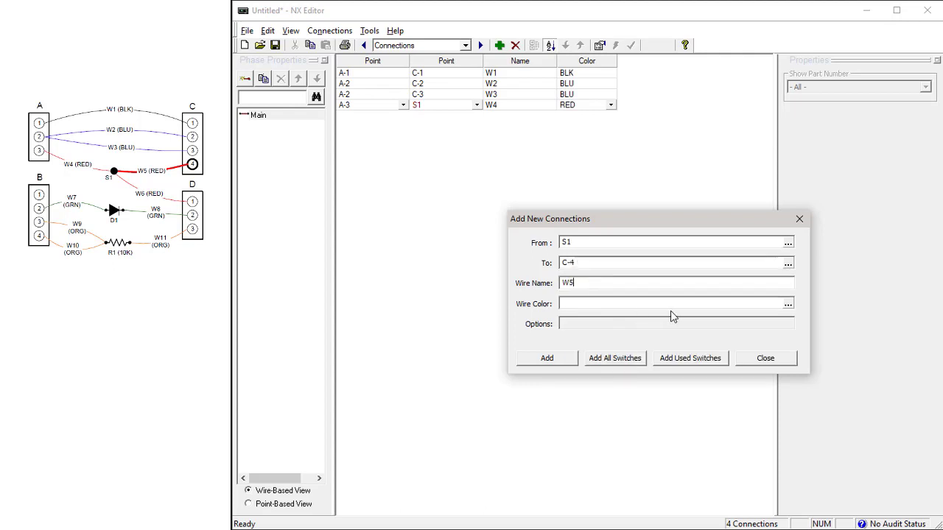
left_click(788, 305)
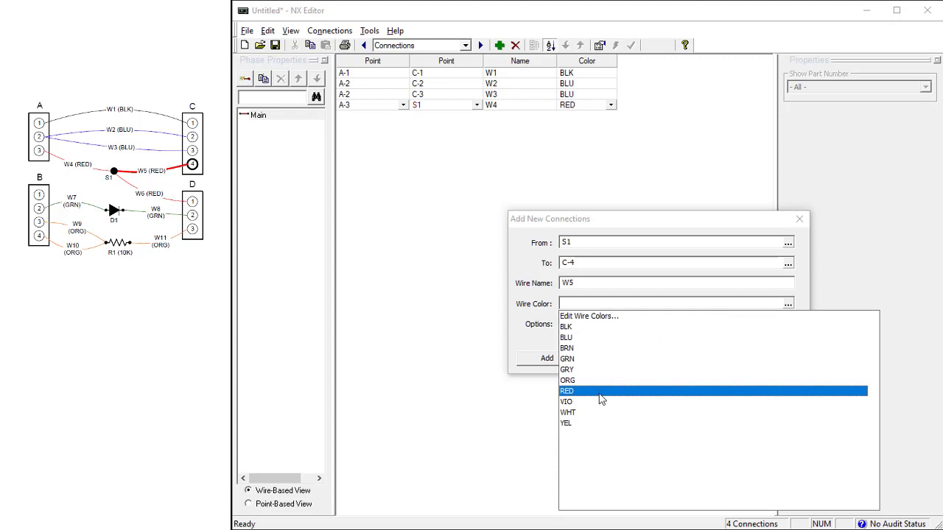
left_click(601, 399)
left_click(552, 360)
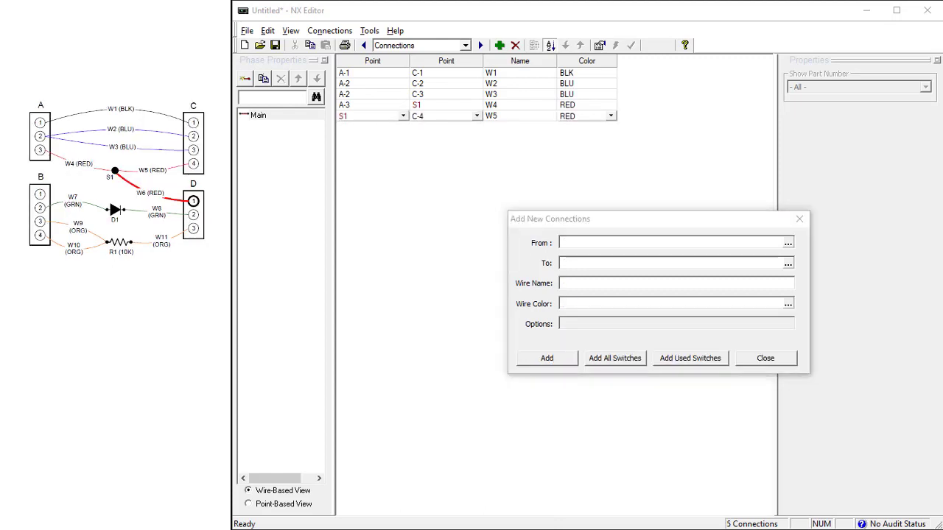
Step: Add red wire W6 from S1 to D-1
left_click(583, 242)
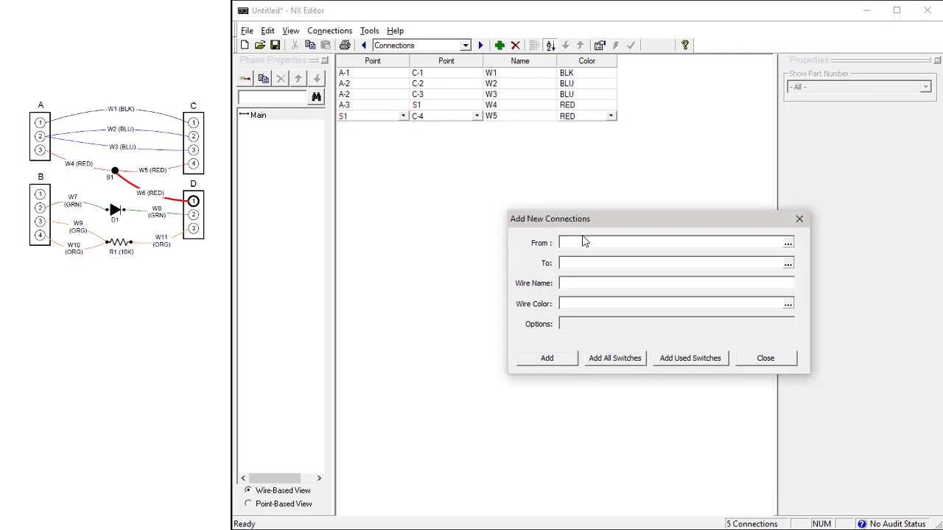
type("S1")
left_click(587, 263)
type("D-1")
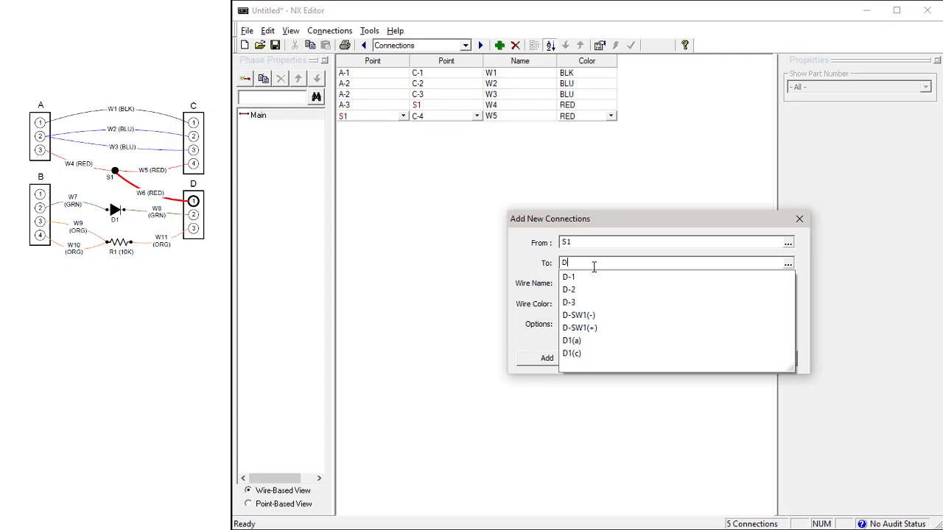
left_click(601, 283)
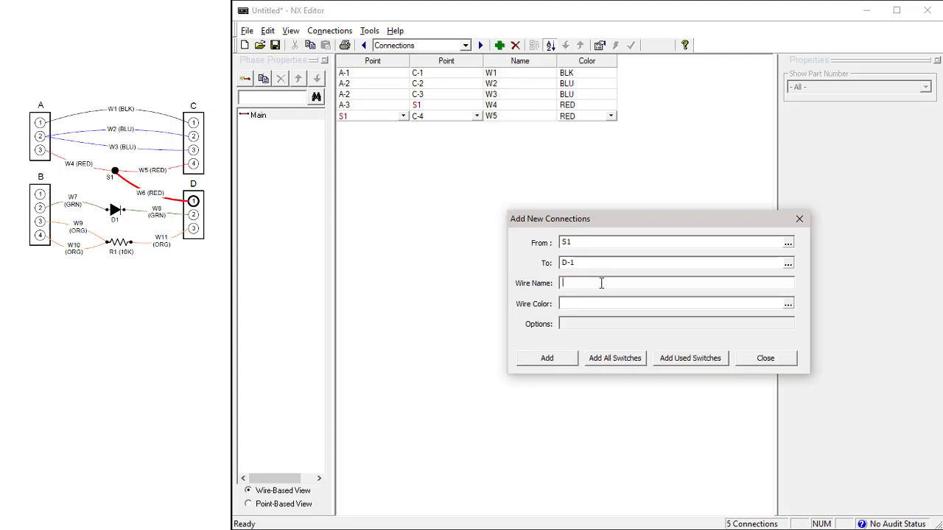
type("W6")
key("Tab")
type("R")
left_click(588, 318)
left_click(557, 366)
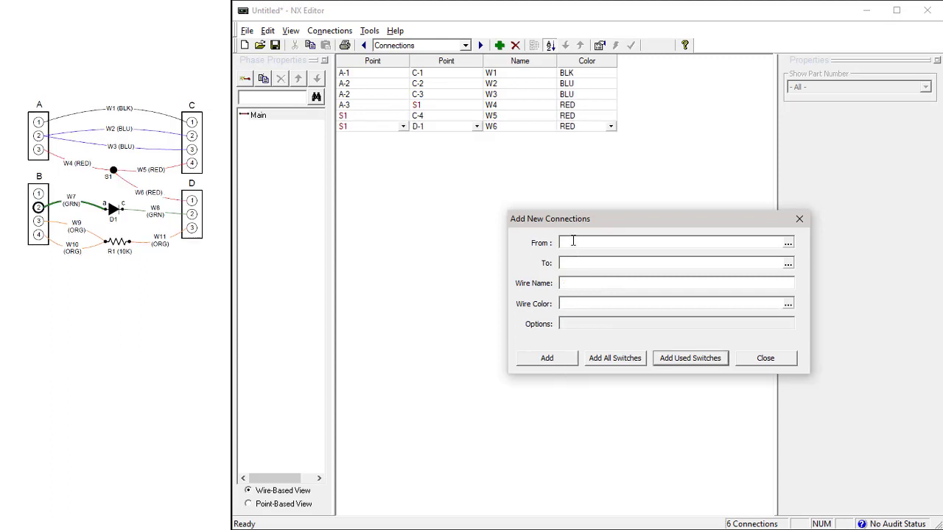
Step: Add green wire W7 from B-2 to diode terminal D1(a)
type("B-2")
key("Tab")
type("D")
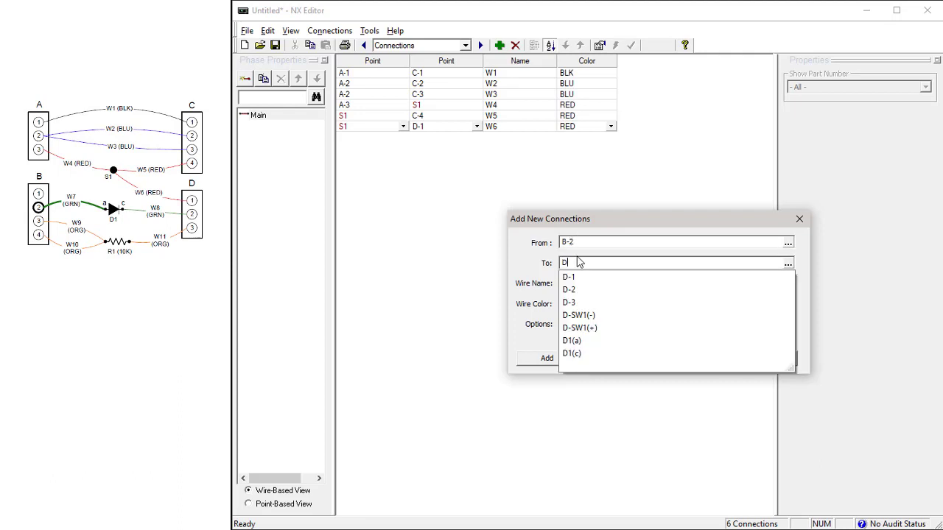
left_click(586, 342)
left_click(582, 282)
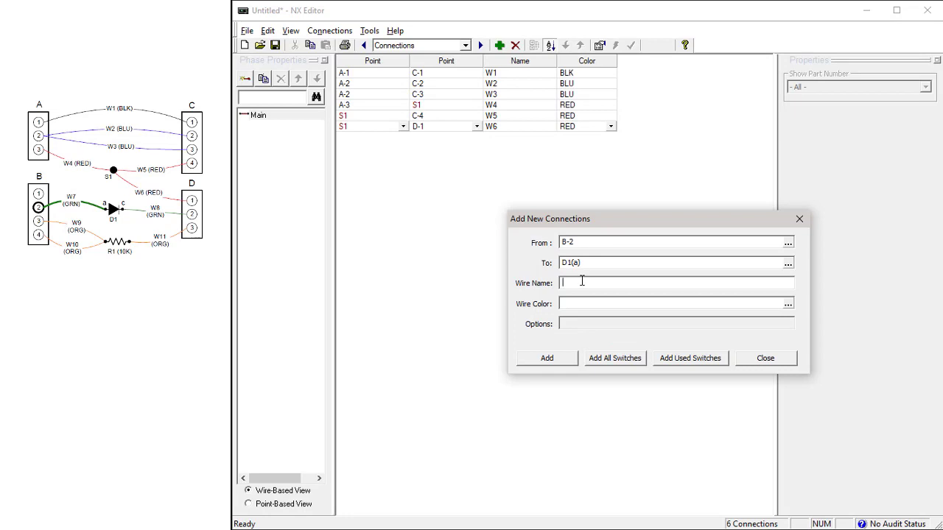
type("W7")
key("Tab")
type("G")
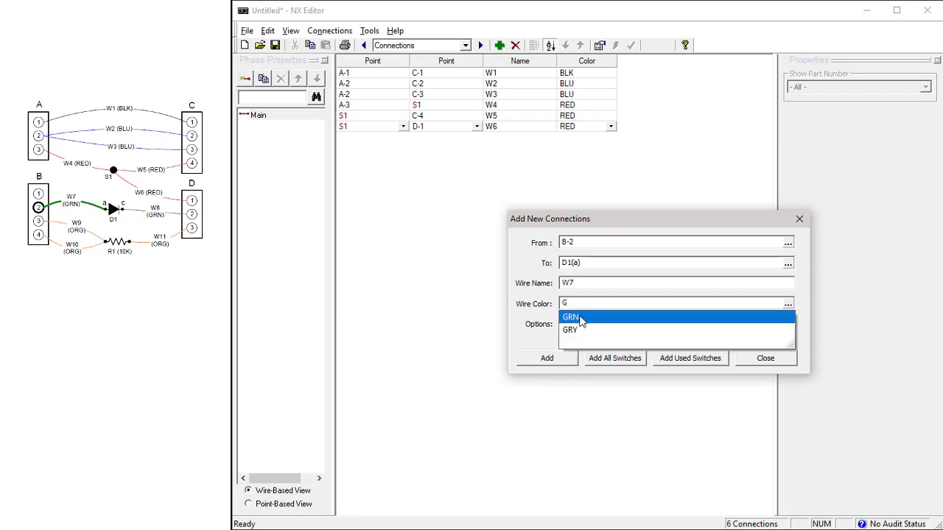
left_click(565, 355)
left_click(561, 364)
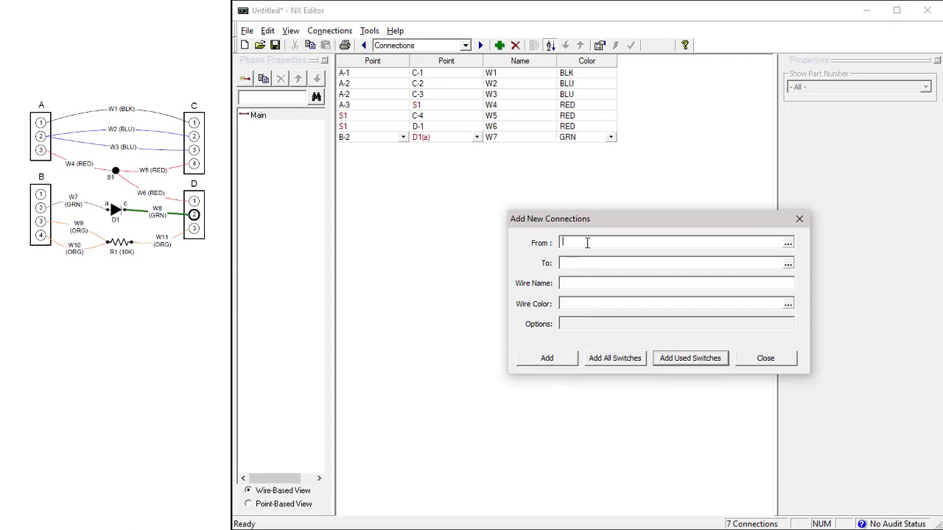
Step: Add green wire W8 from diode terminal D1(c) to D-2
type("D")
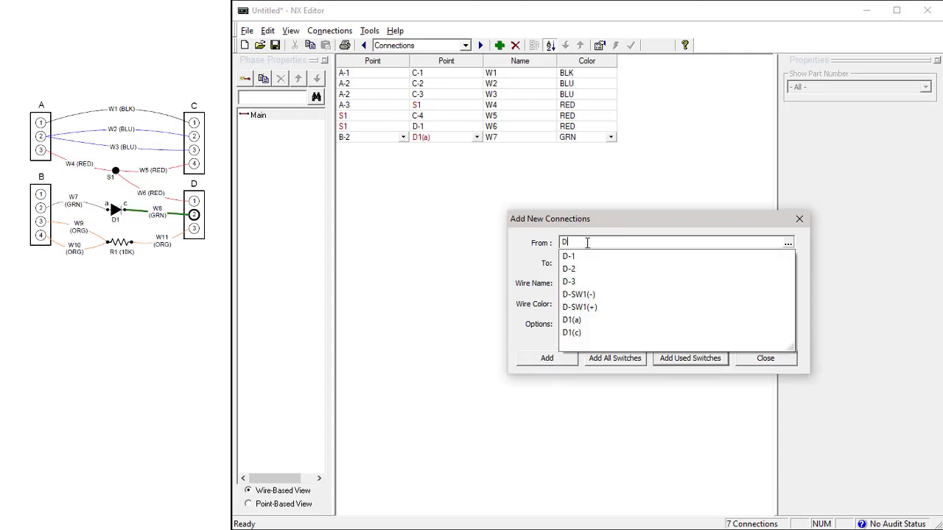
left_click(572, 333)
left_click(590, 263)
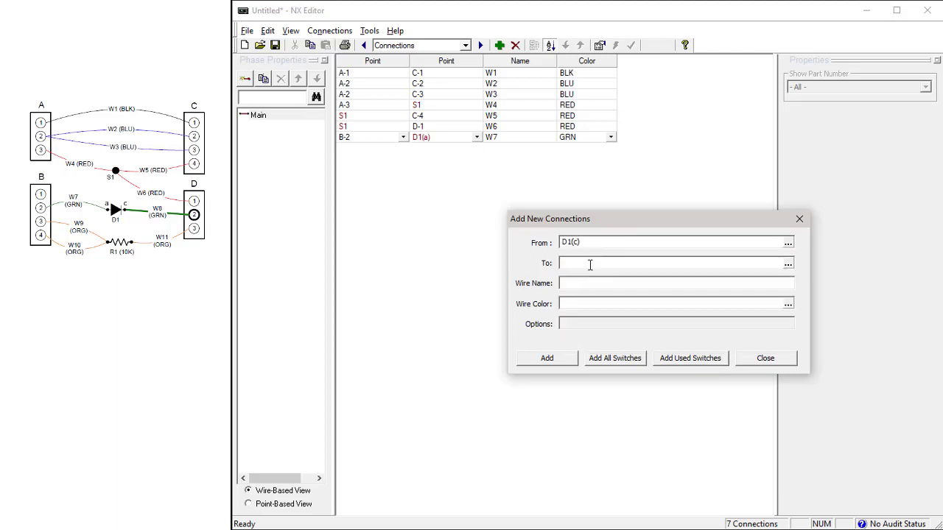
type("D")
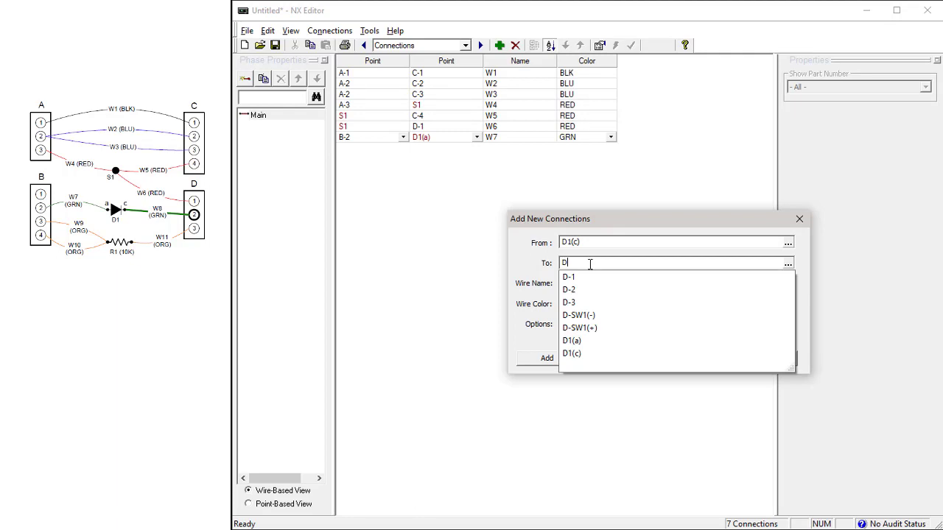
type("-2")
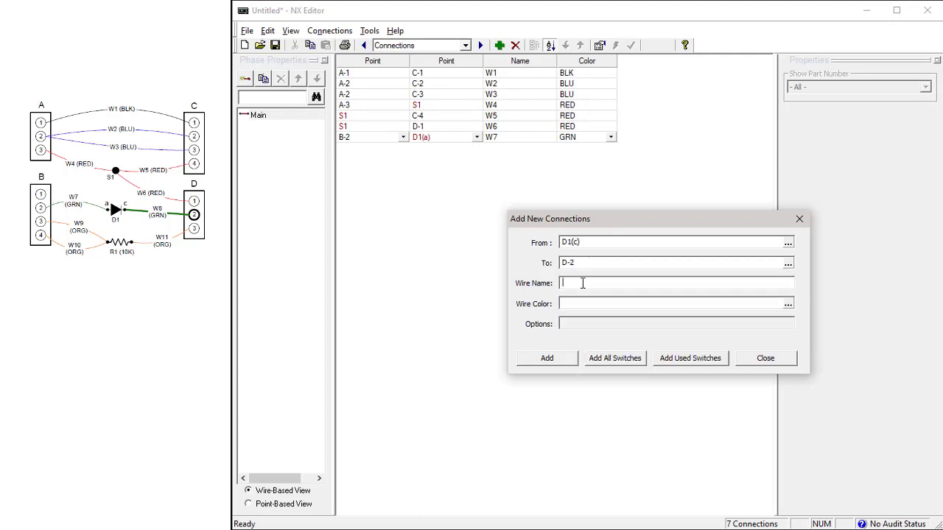
type("W8")
key("Tab")
type("G")
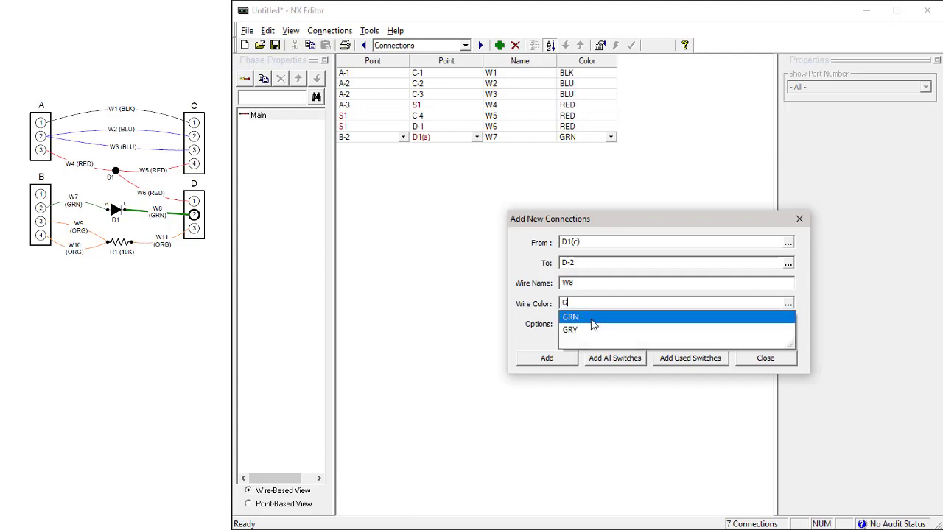
left_click(581, 323)
left_click(554, 360)
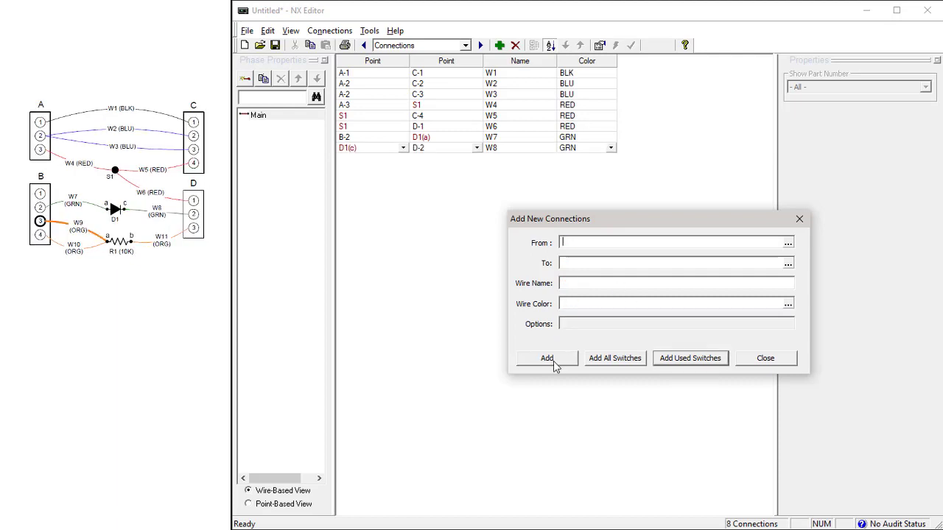
Step: Add wire W9 from B-3 to R1(a) in orange (ORG)
left_click(564, 244)
type("B")
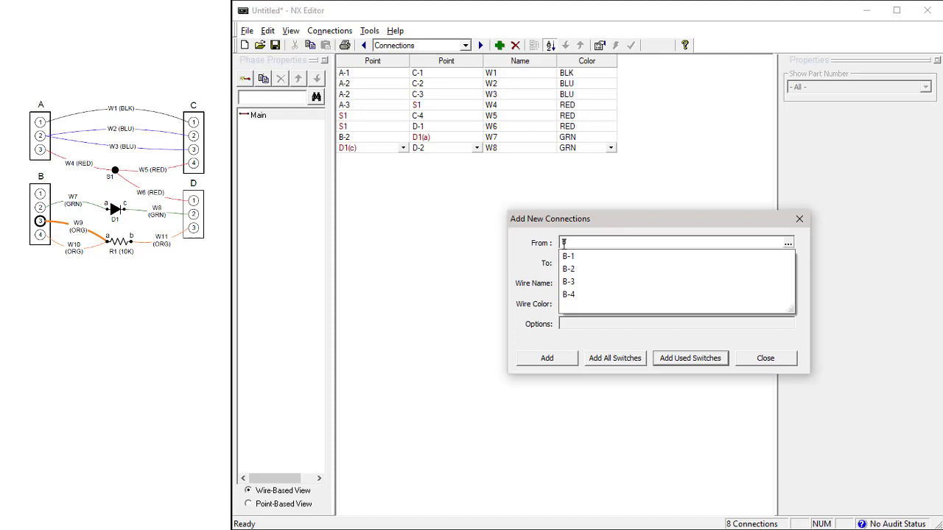
type("-3")
key("Tab")
type("R")
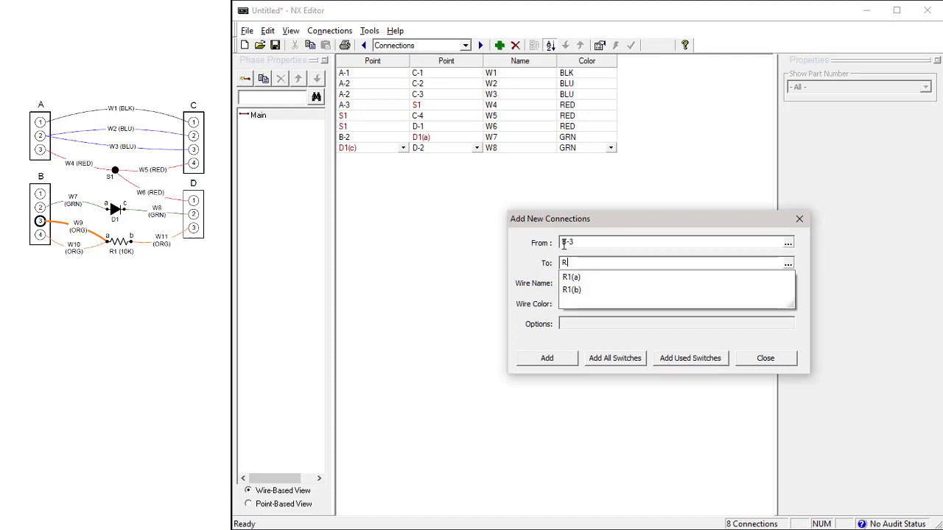
left_click(568, 277)
left_click(569, 284)
type("W9")
key("Tab")
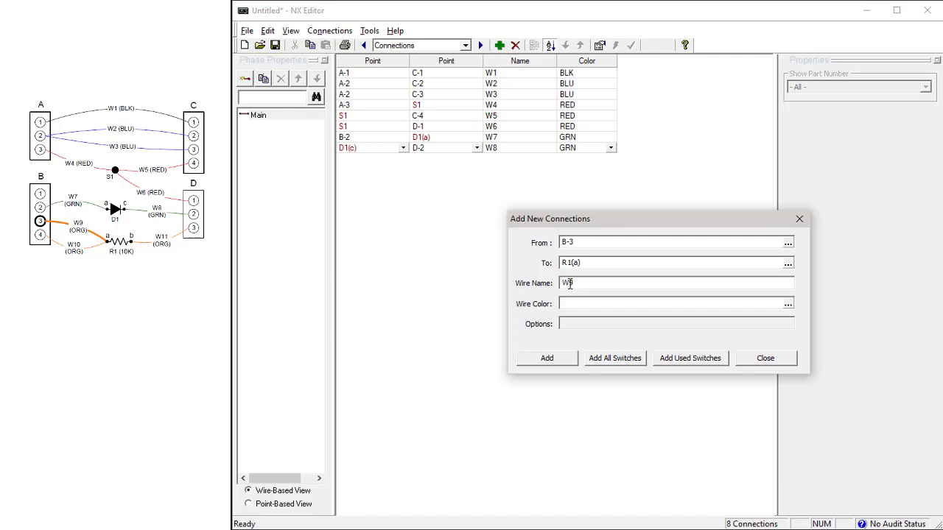
type("O")
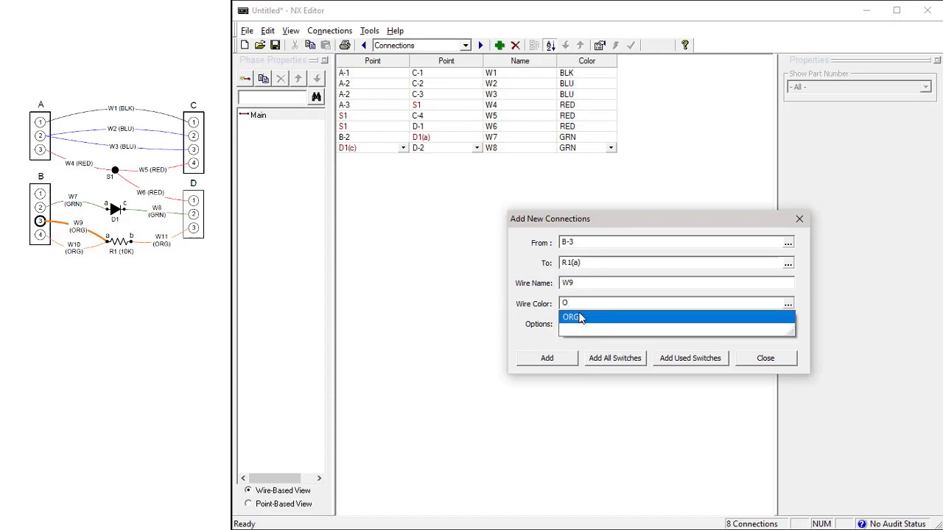
left_click(579, 317)
left_click(564, 360)
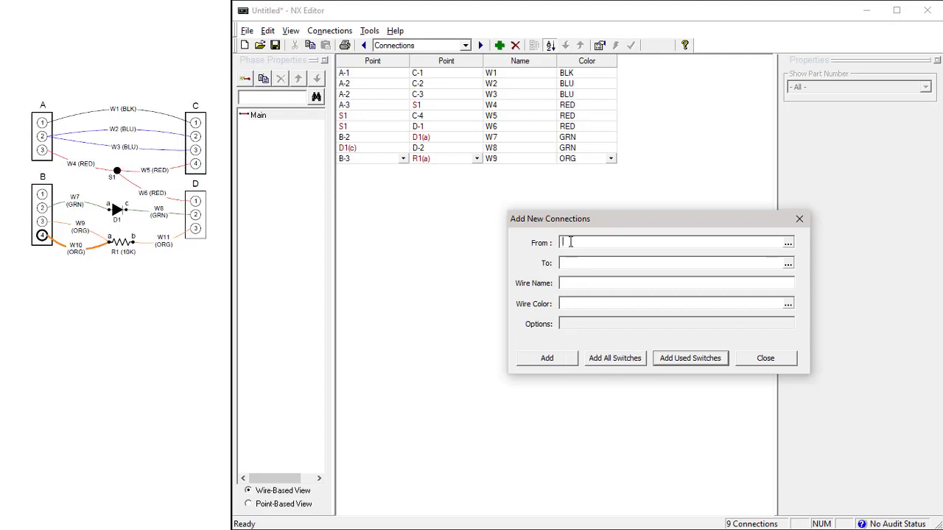
Step: Add wire W10 from B-4 to R1(a) in orange (ORG)
type("B-4")
key("Tab")
type("R")
left_click(573, 283)
type("W10")
key("Tab")
type("O")
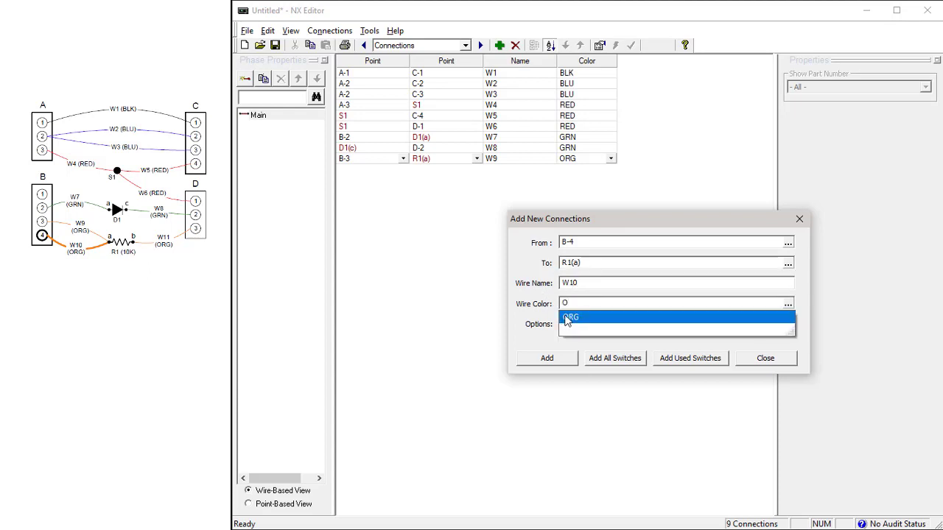
key("Return")
left_click(547, 358)
Step: Add wire W11 from R1(b) to D-3 in orange (ORG)
left_click(582, 242)
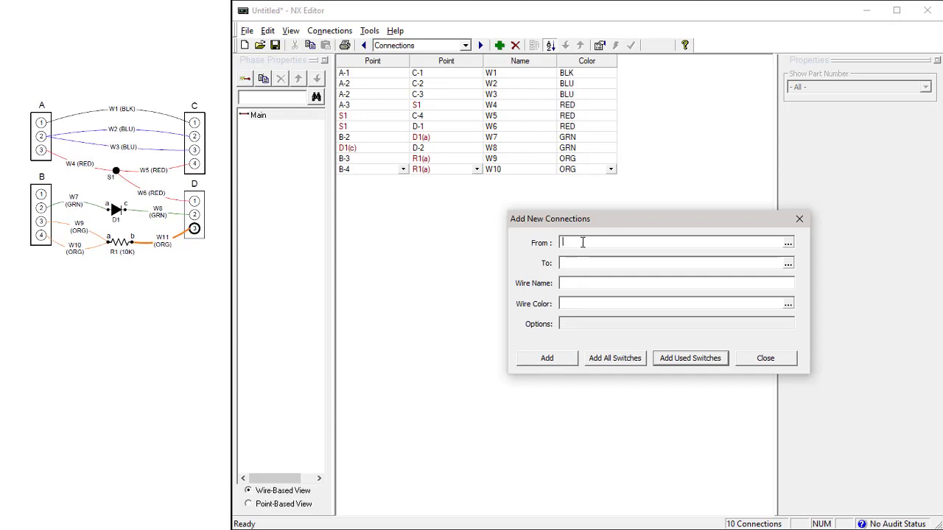
type("R")
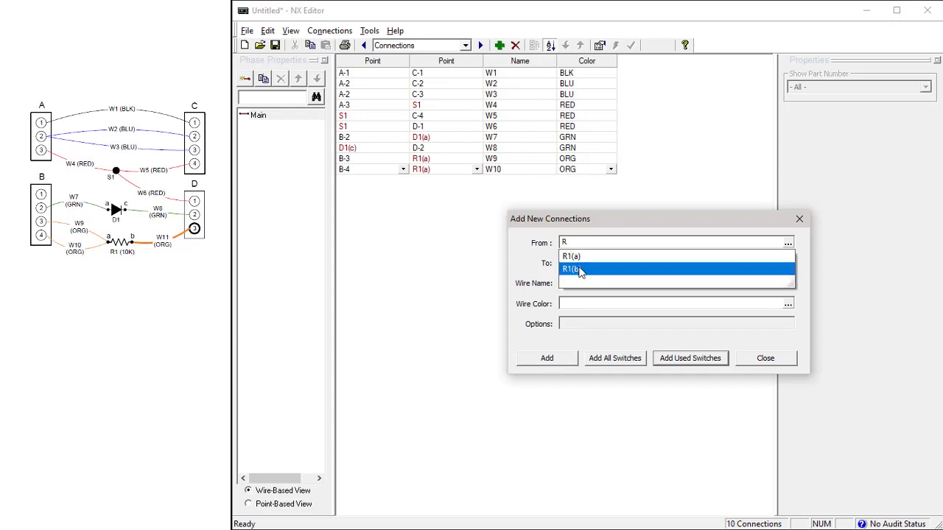
left_click(580, 270)
left_click(580, 266)
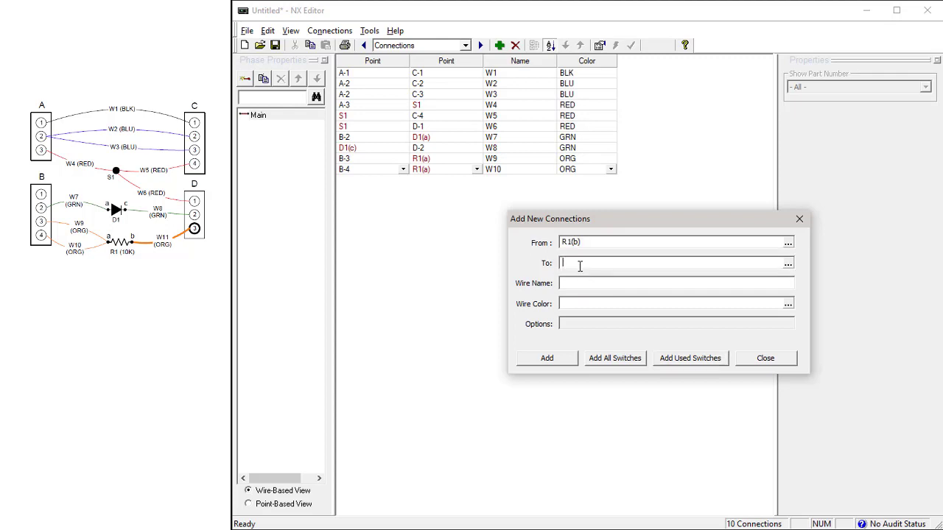
type("D-3")
left_click(580, 286)
type("W11")
left_click(577, 303)
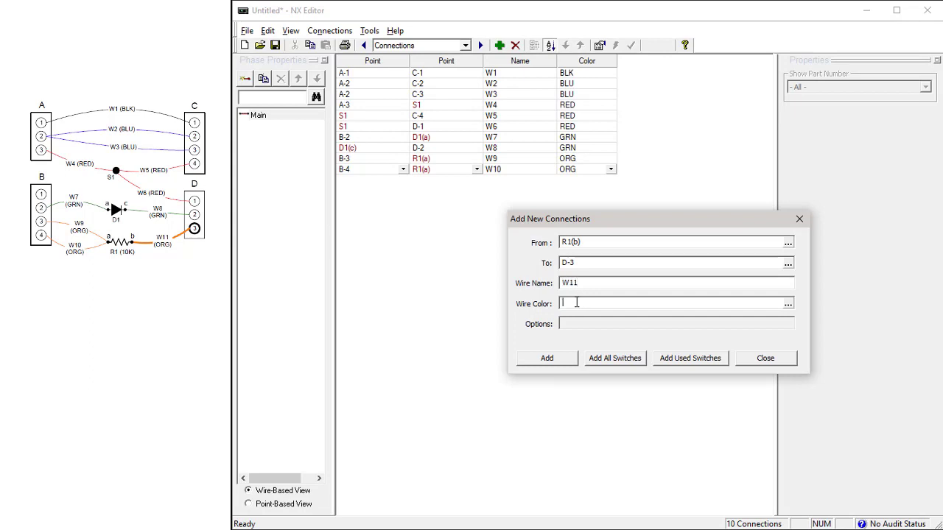
type("O")
left_click(575, 314)
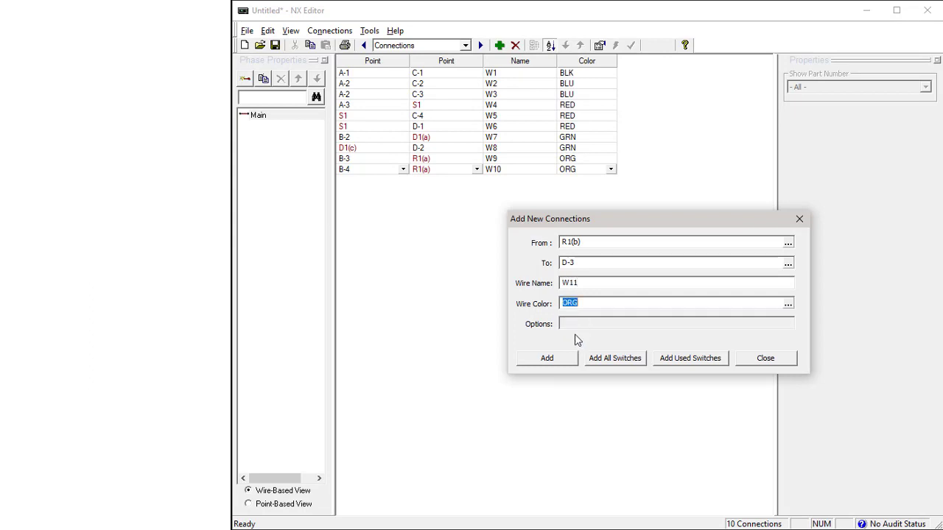
left_click(564, 360)
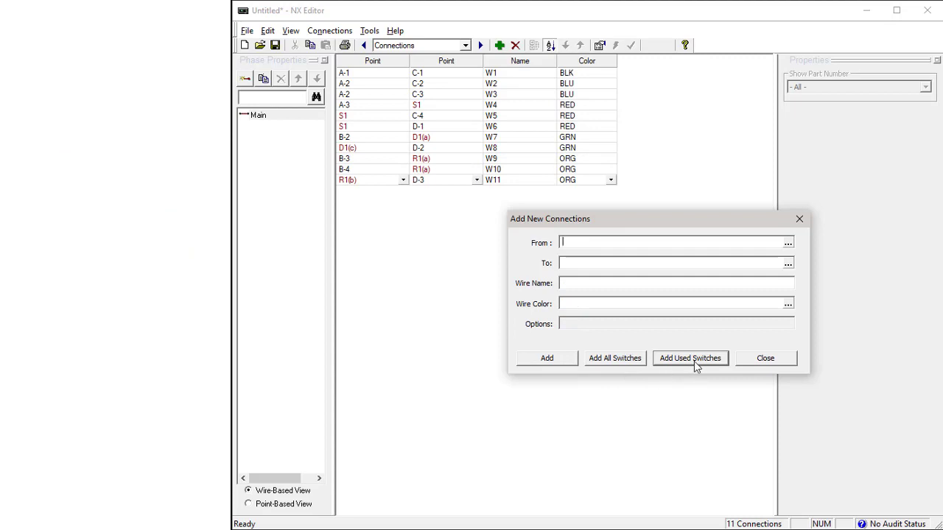
Step: Add the C-SW1 and D-SW1 switch loops with Add All Switches, close the dialog, and select the Main phase
left_click(639, 366)
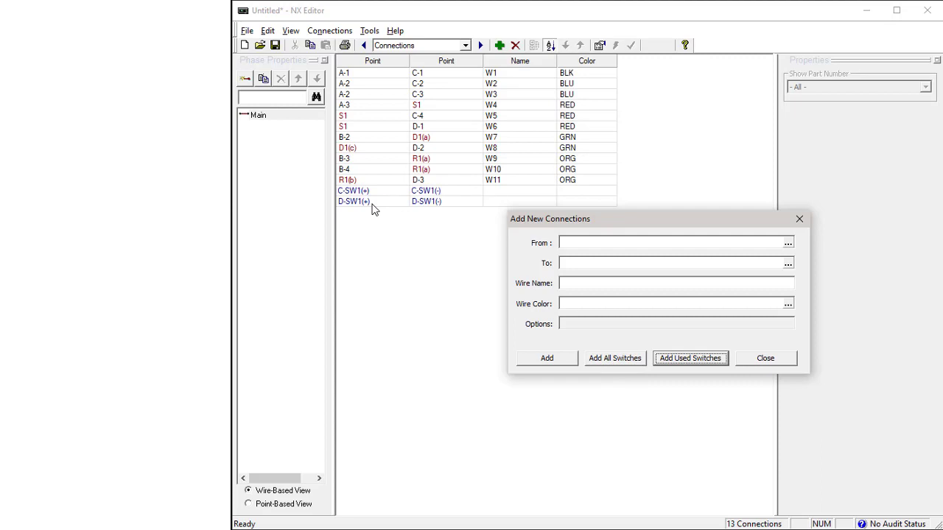
left_click(755, 367)
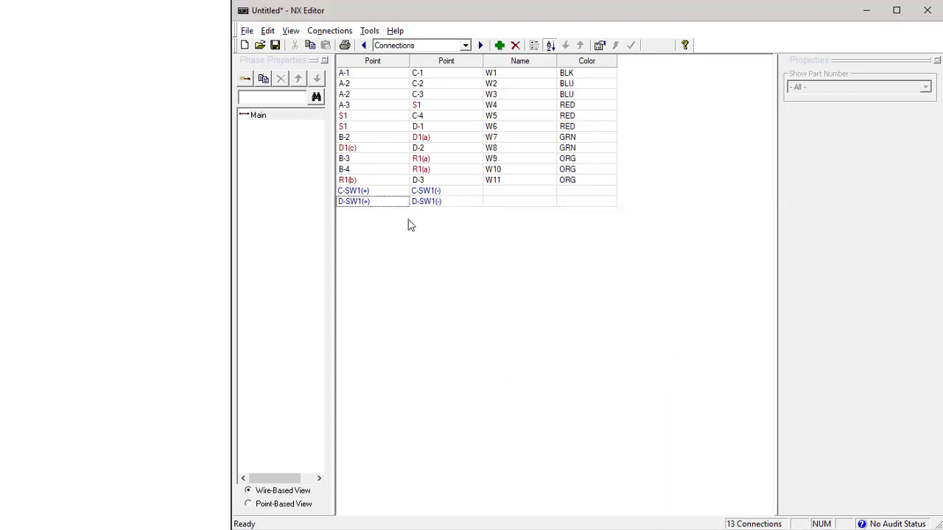
left_click(284, 119)
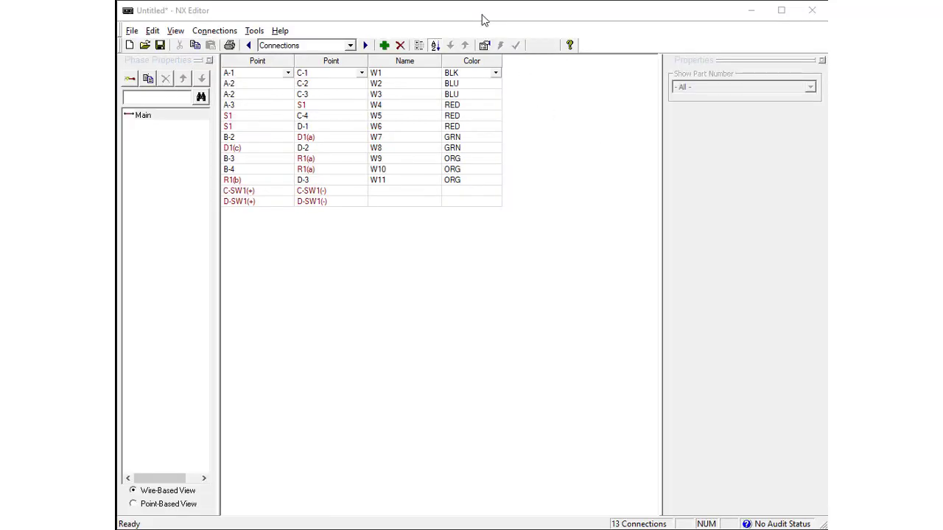
Step: Save the program under the new name Tutorial.nxf with Save As
left_click(129, 33)
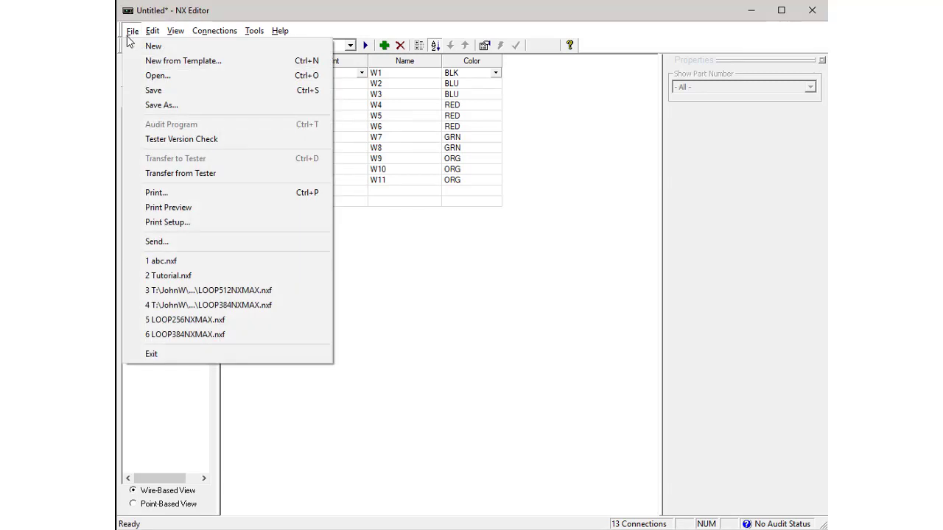
left_click(158, 104)
type("T")
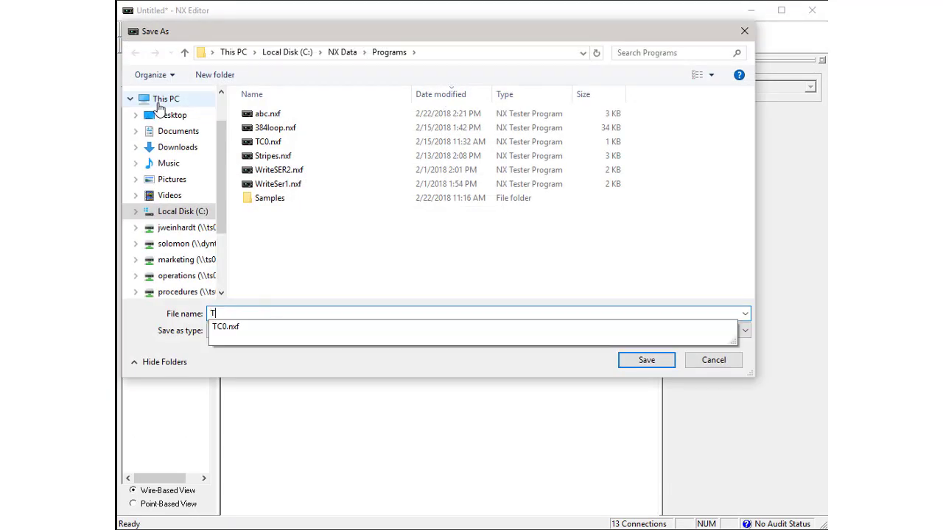
type("utorial")
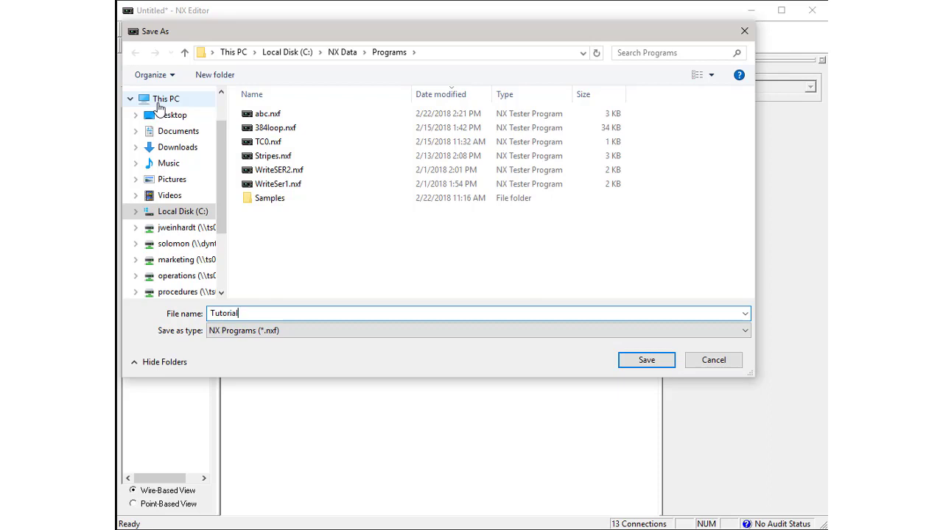
left_click(645, 361)
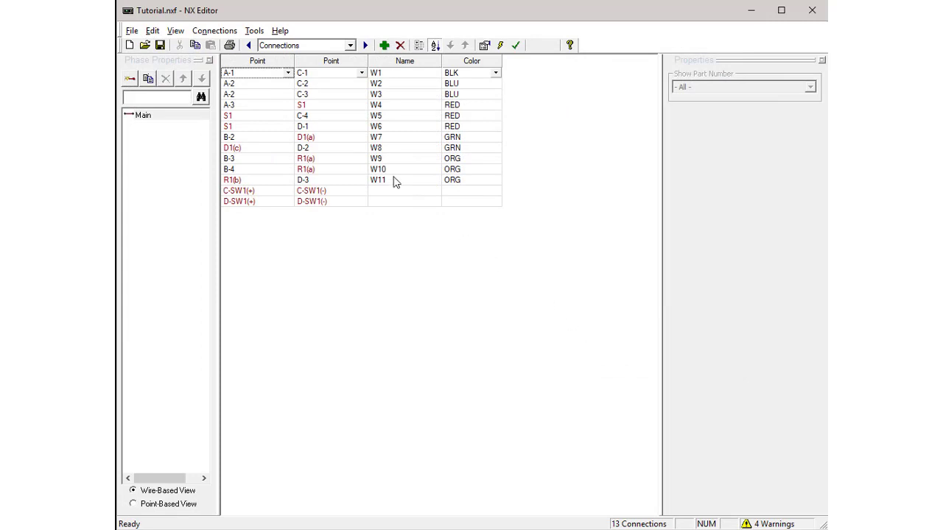
Step: Show the WorkFlow view and inspect the jump-to-Start and Test (Display, All Phases) properties
left_click(366, 47)
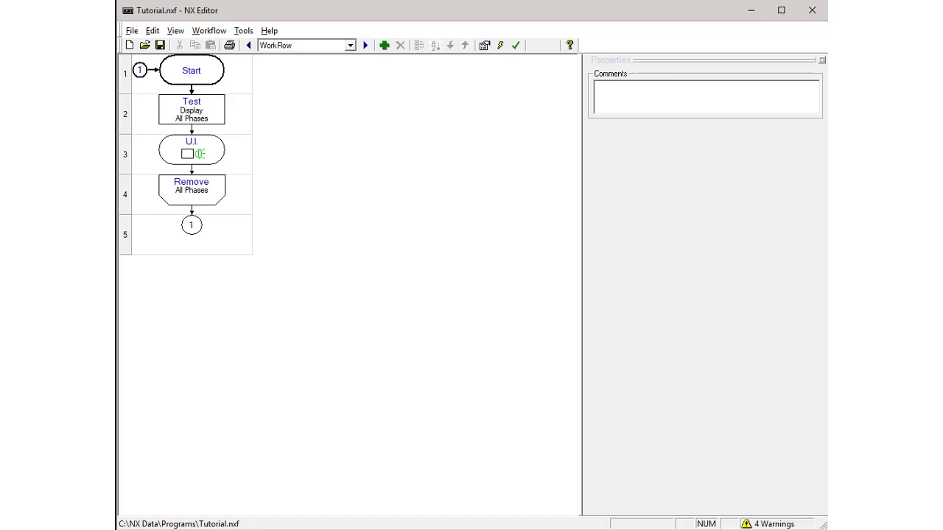
left_click(191, 225)
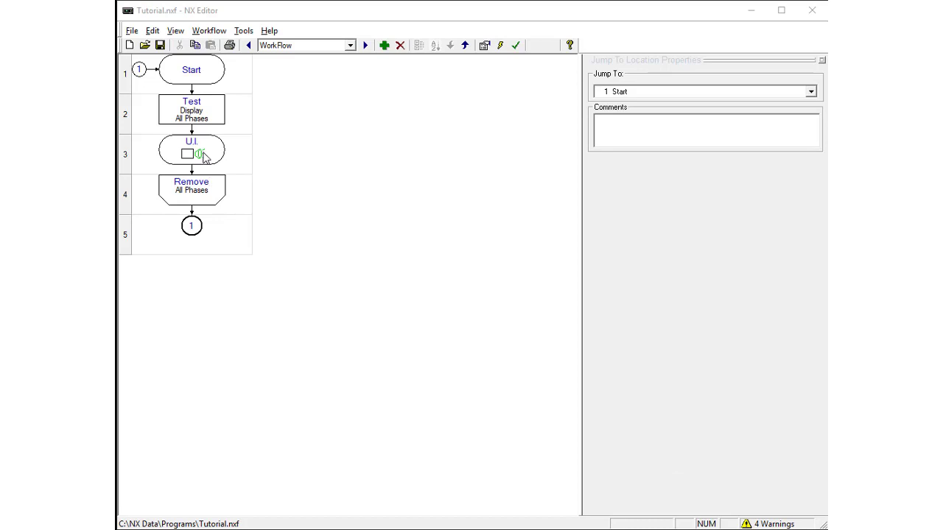
left_click(218, 123)
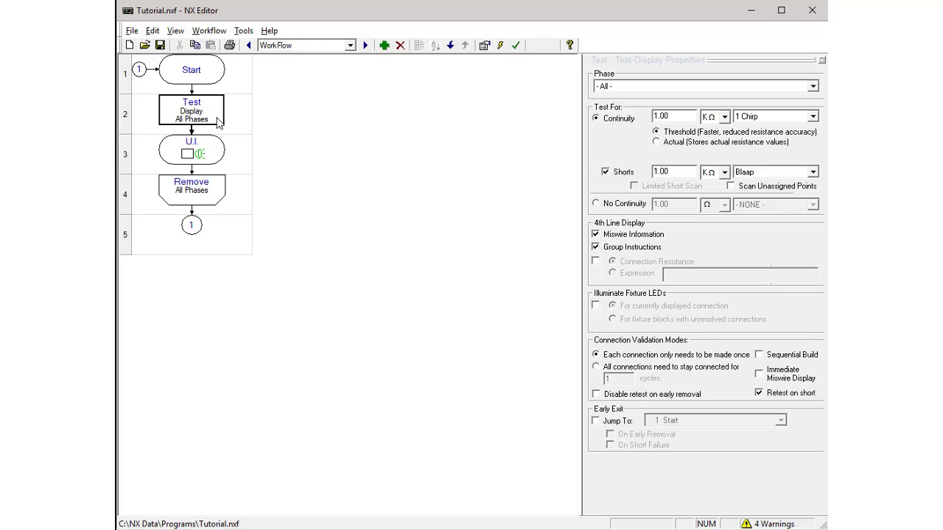
Step: Inspect the U.I., Remove and row 5 jump-to-location-1 properties in turn
left_click(218, 162)
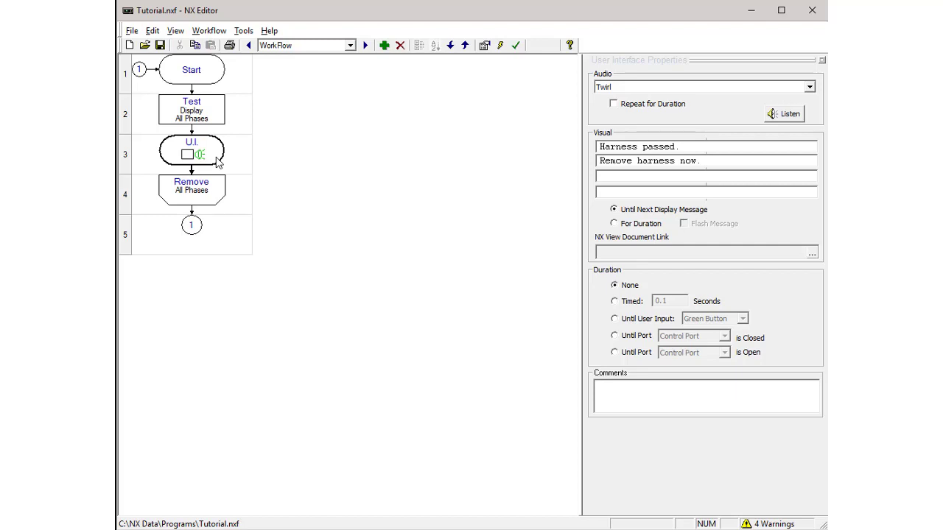
left_click(220, 204)
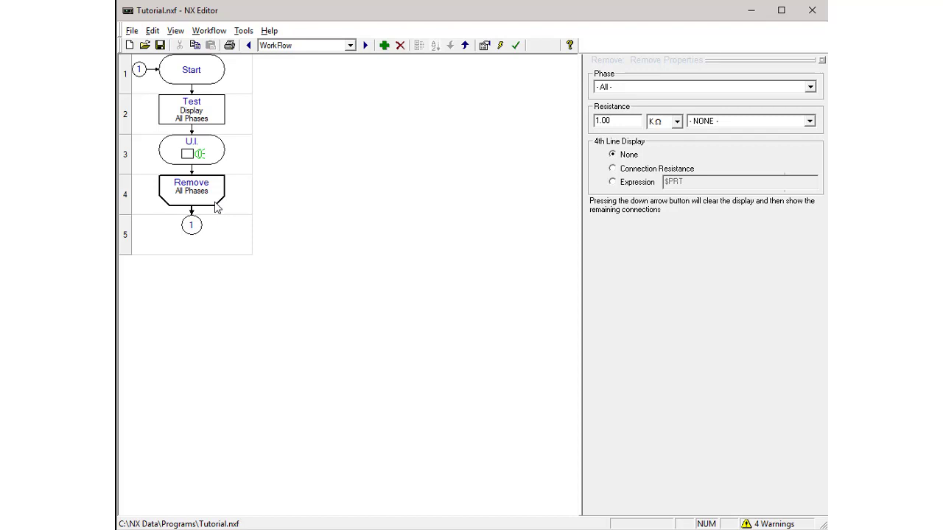
left_click(197, 227)
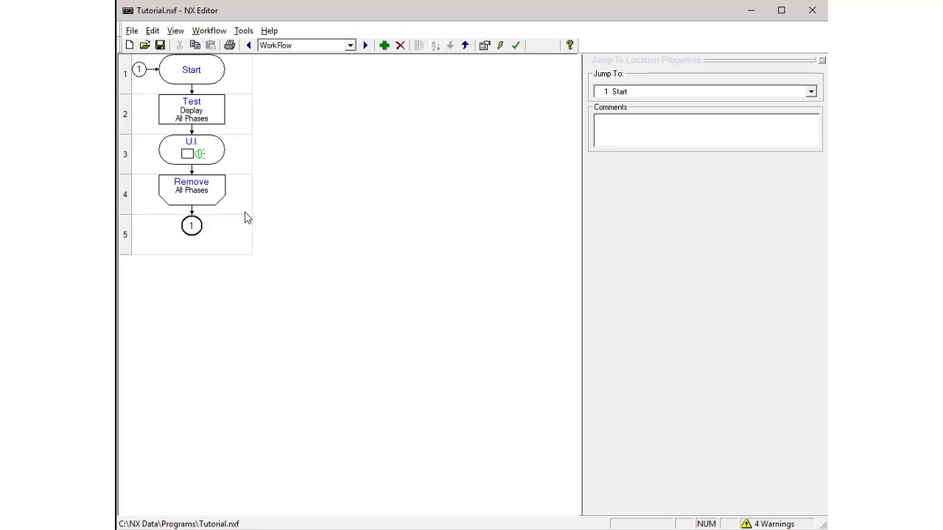
Step: Choose USB Serial Port (COM5) as Tester Serial Port in Editor Options, then send Tutorial.nxf to the tester
left_click(244, 31)
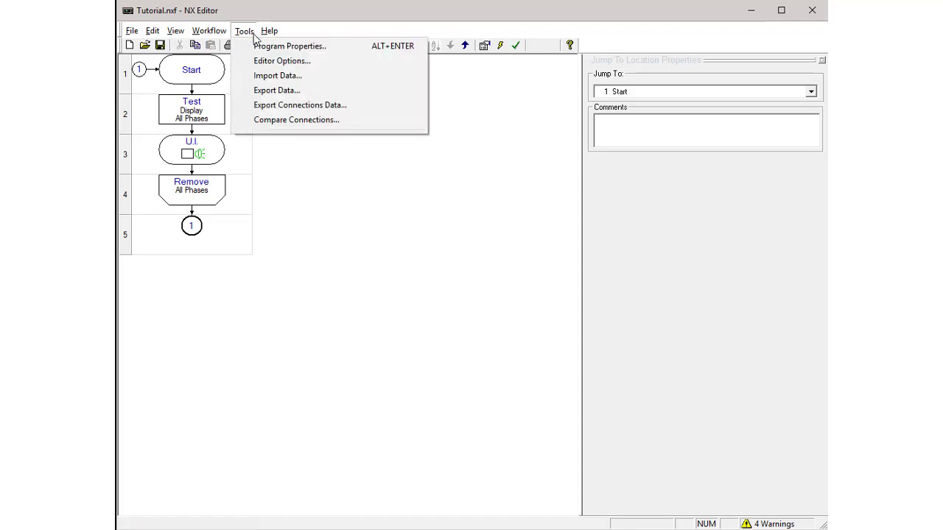
left_click(271, 62)
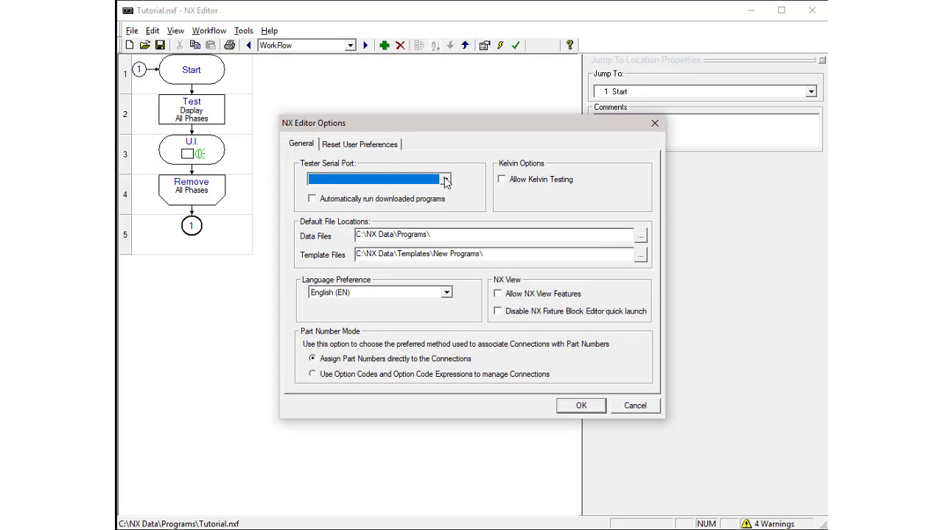
left_click(445, 181)
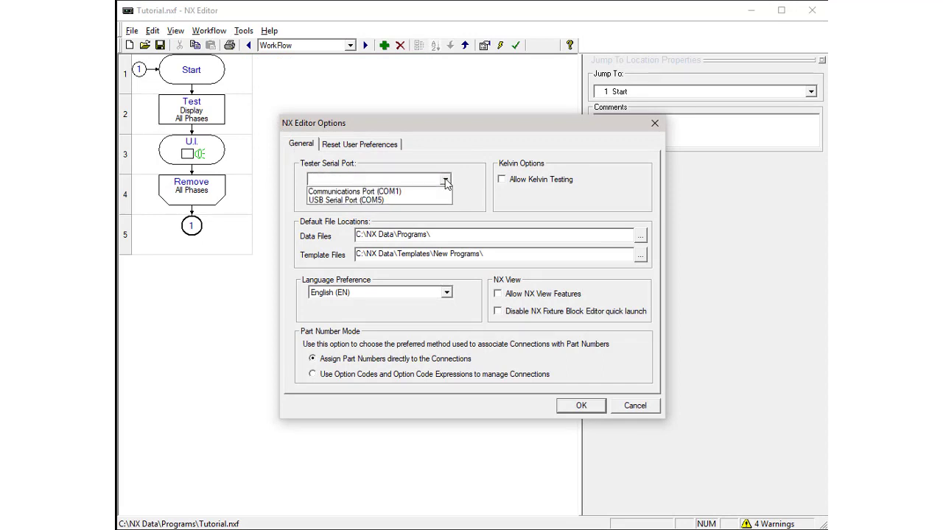
left_click(397, 201)
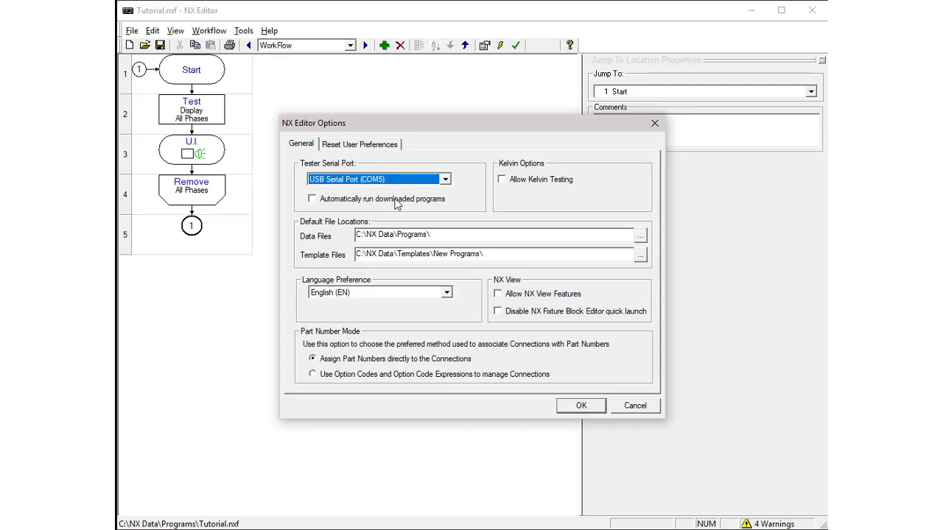
left_click(584, 406)
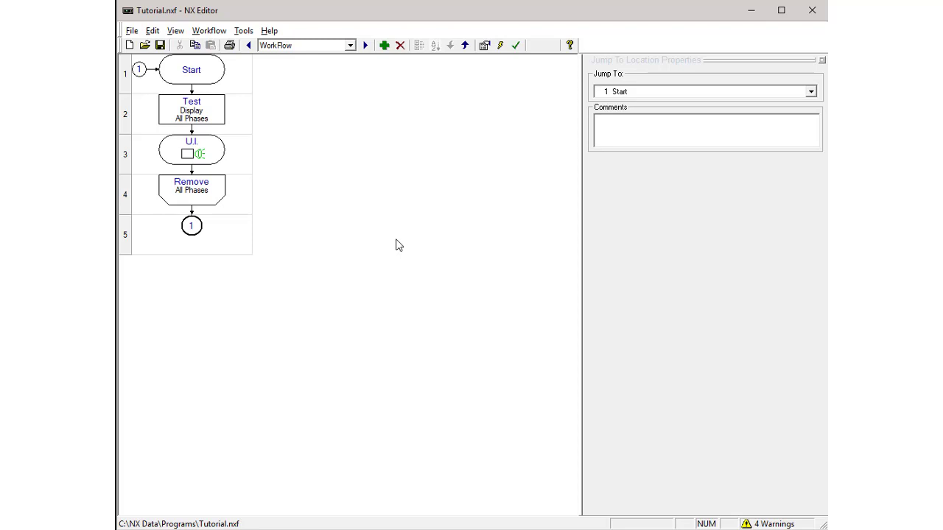
left_click(132, 32)
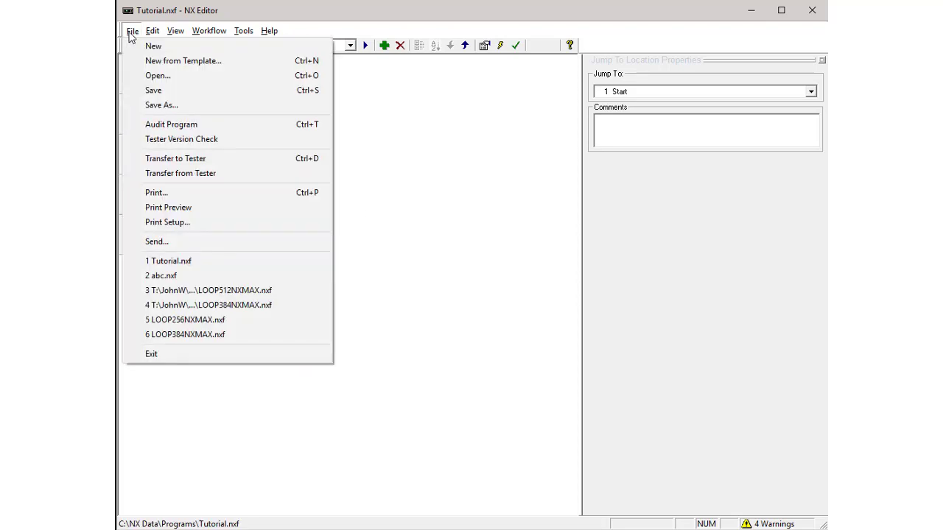
left_click(225, 161)
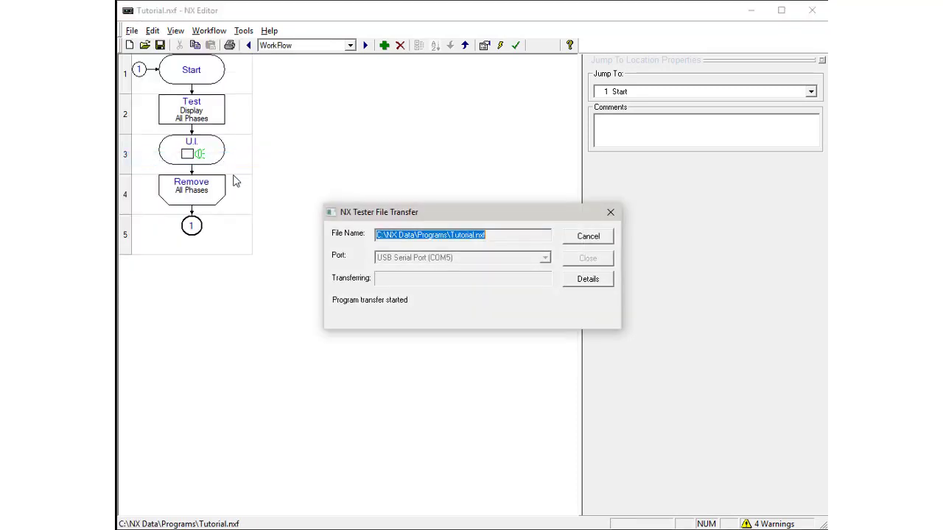